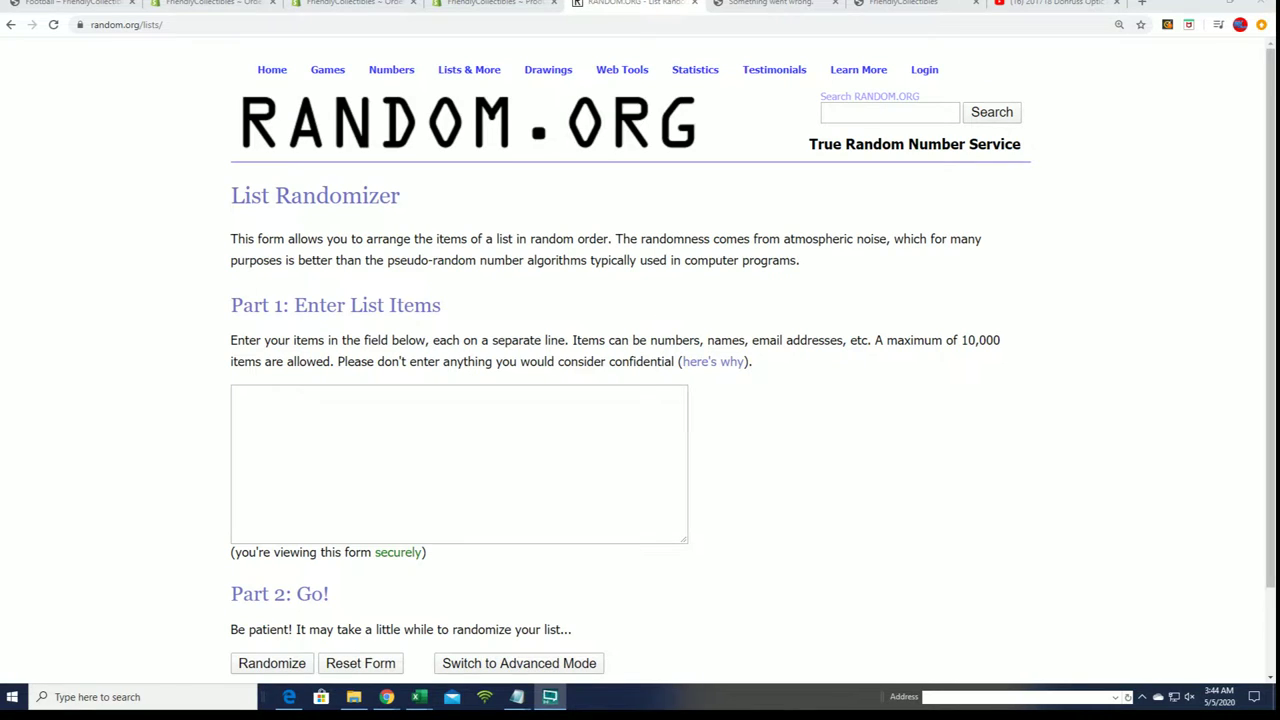
# Step: Switch to the Notepad list and copy all the owner names between the box title and the team names
pyautogui.hotkey('alt', 'Tab')
pyautogui.moveTo(749, 88); pyautogui.dragTo(722, 77)
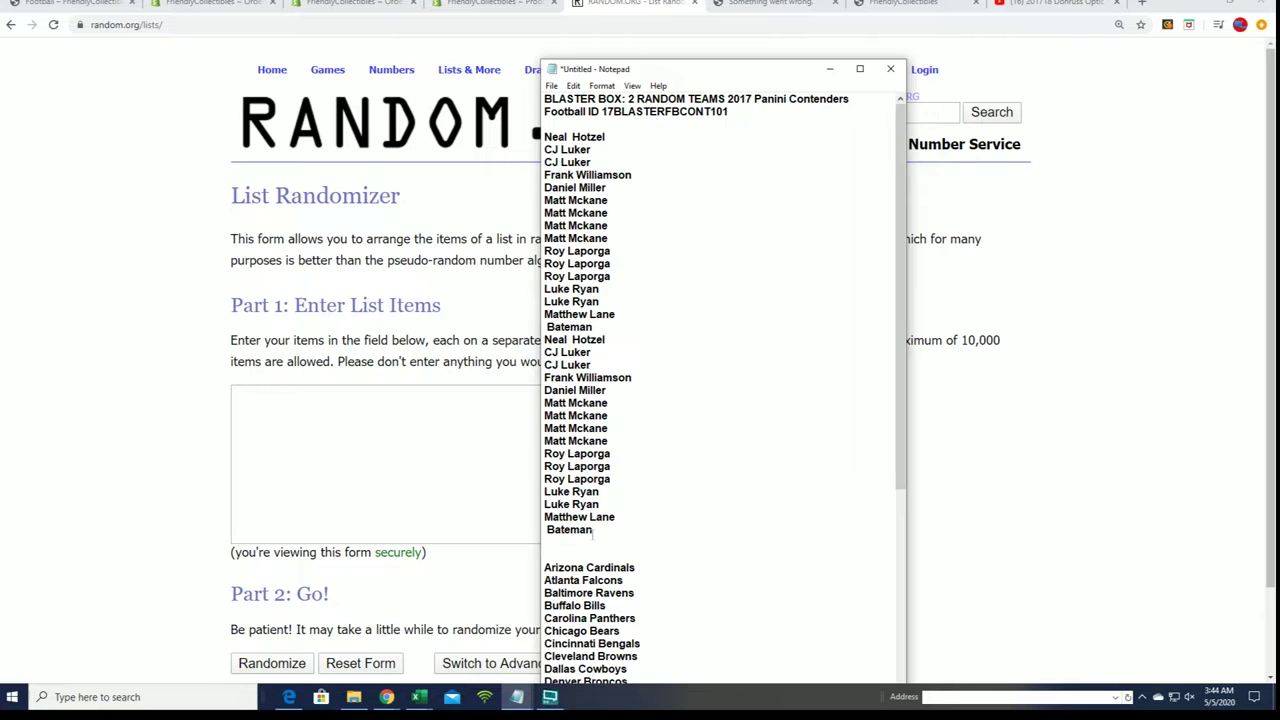
pyautogui.moveTo(593, 529); pyautogui.dragTo(580, 479)
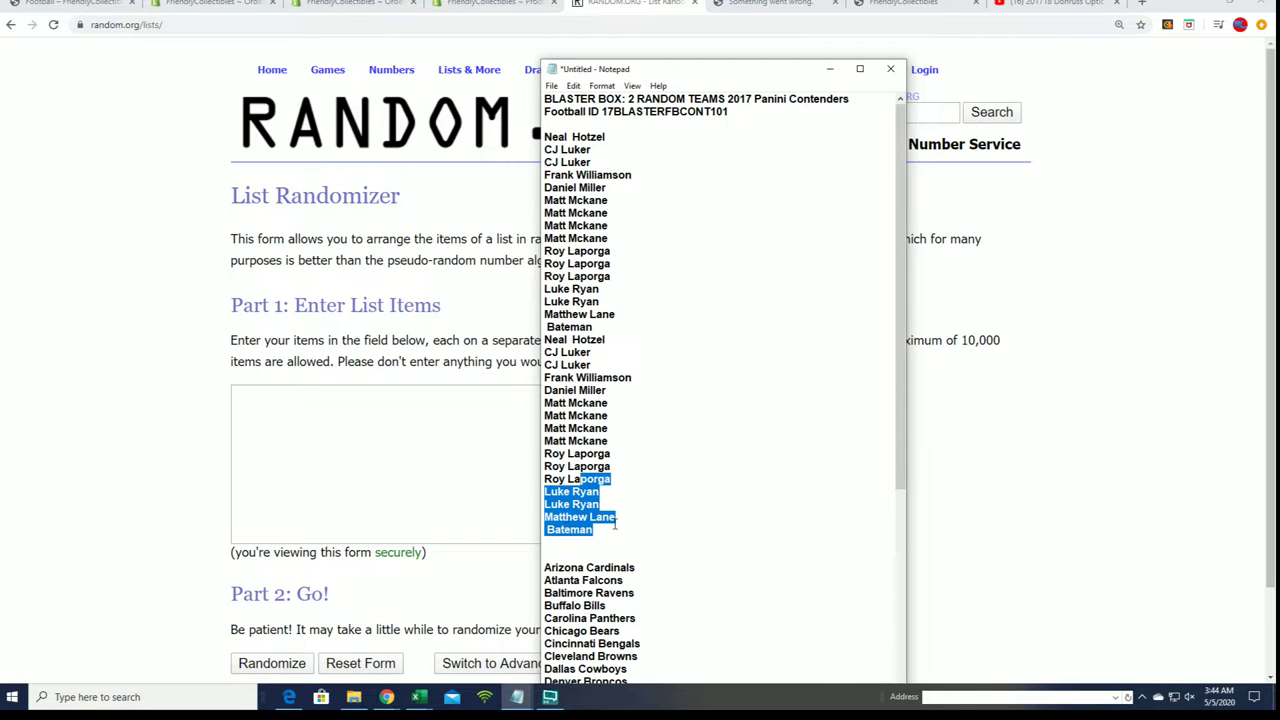
pyautogui.moveTo(614, 527); pyautogui.dragTo(546, 137)
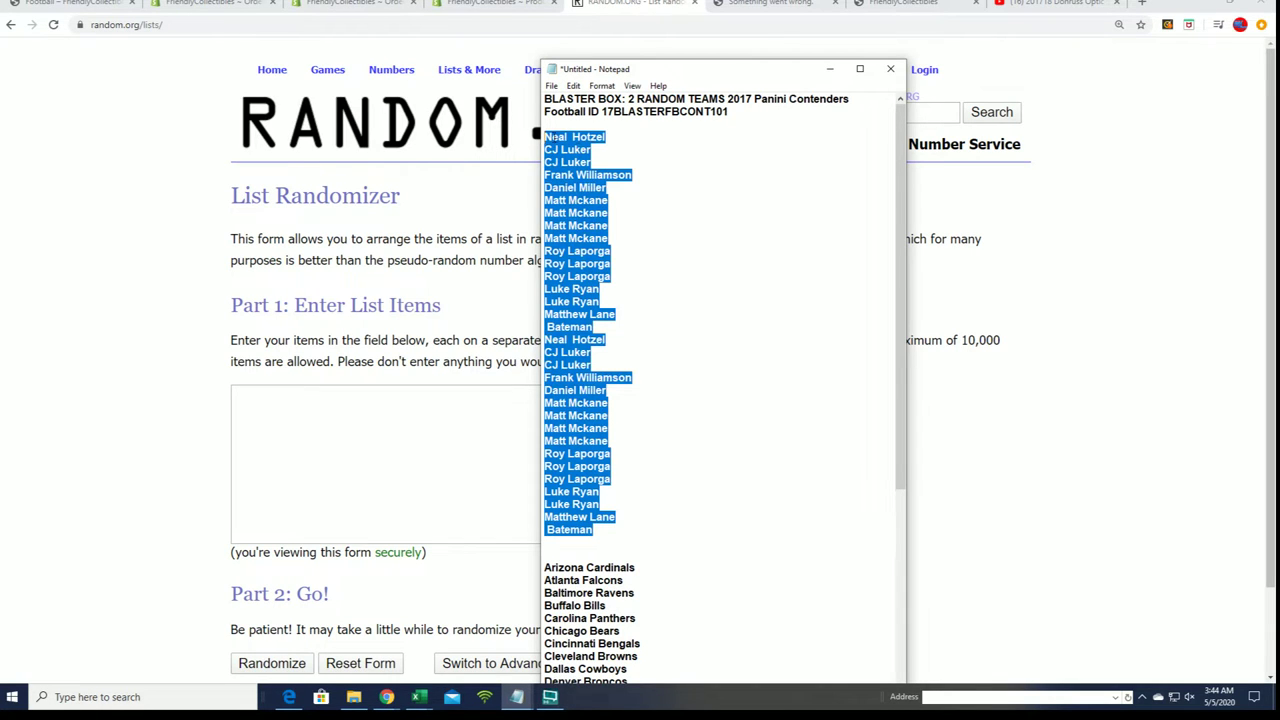
pyautogui.rightClick(578, 176)
pyautogui.click(632, 222)
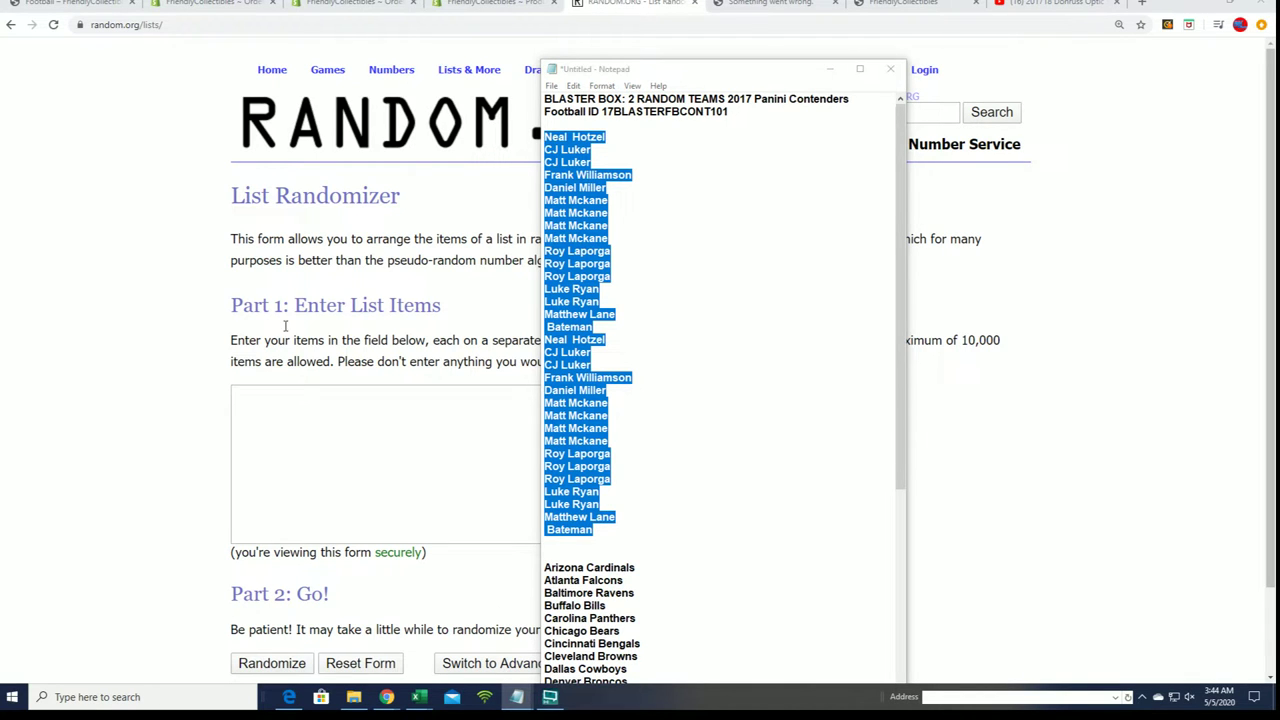
pyautogui.click(254, 167)
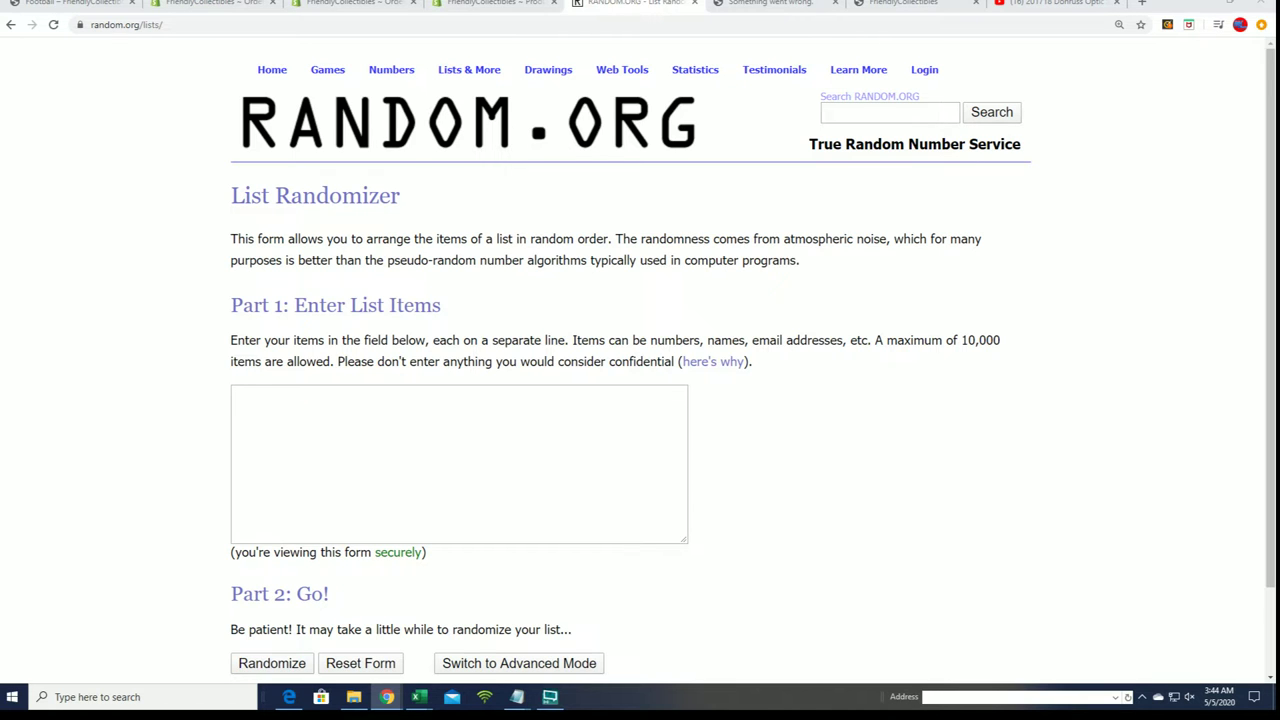
pyautogui.hotkey('alt', 'Tab')
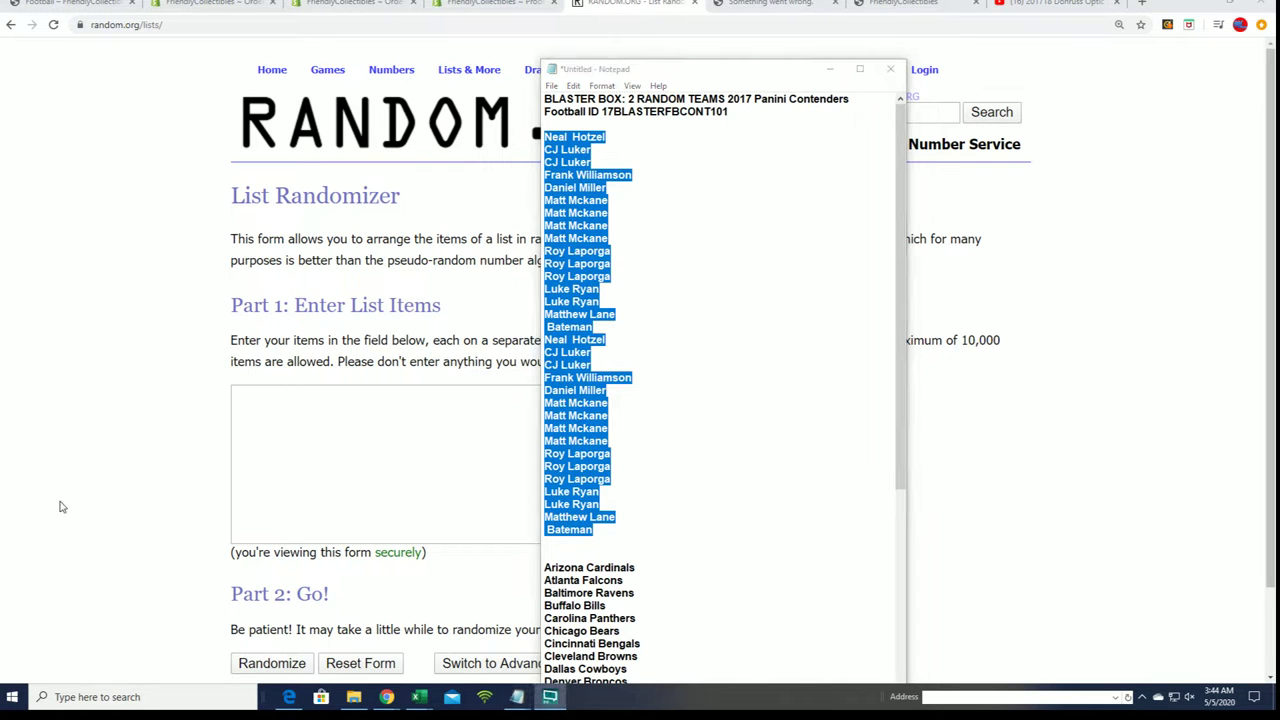
pyautogui.rightClick(558, 316)
pyautogui.click(585, 362)
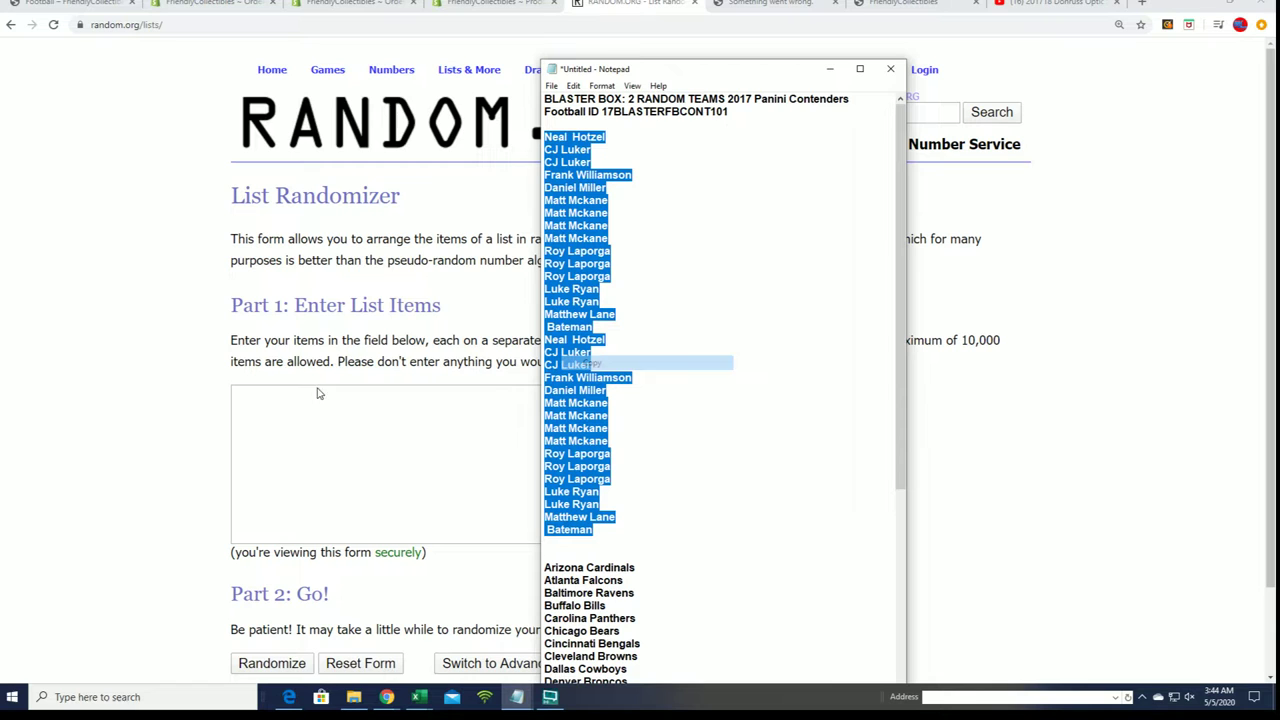
# Step: Paste the copied owner names into the List Randomizer form and randomize them
pyautogui.rightClick(264, 401)
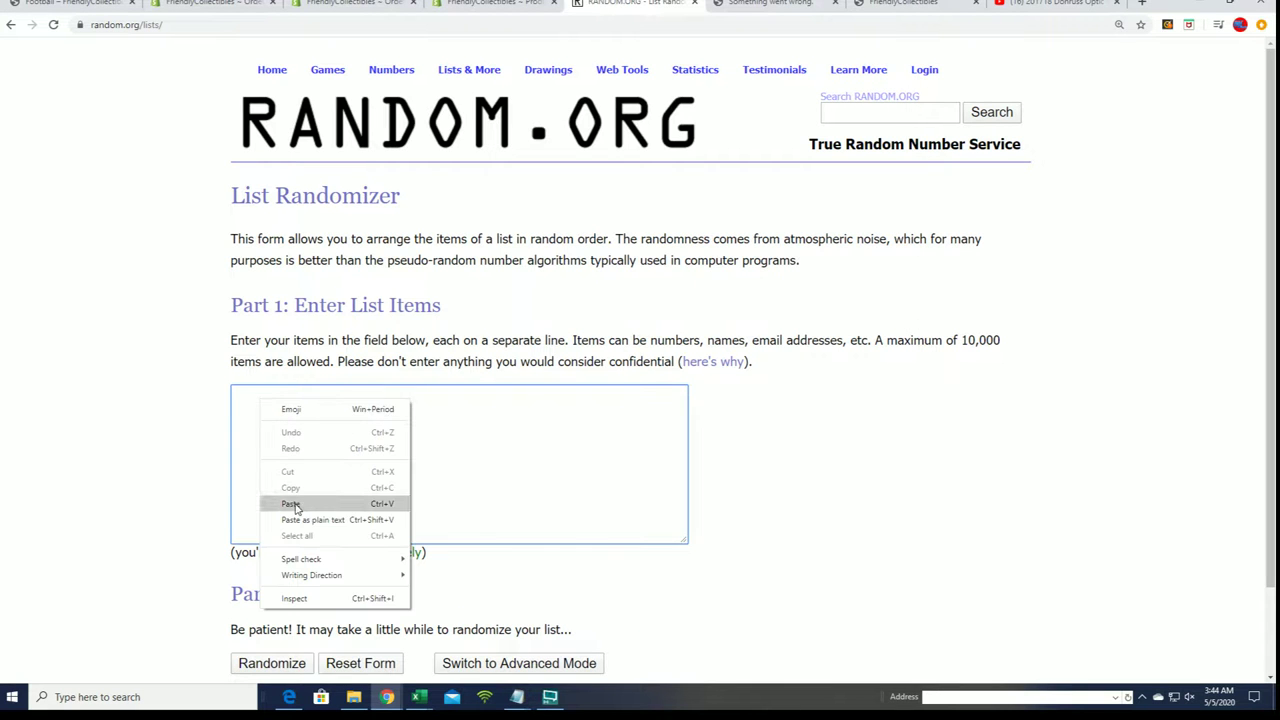
pyautogui.click(300, 505)
pyautogui.scroll(-1, 183, 579)
pyautogui.click(252, 566)
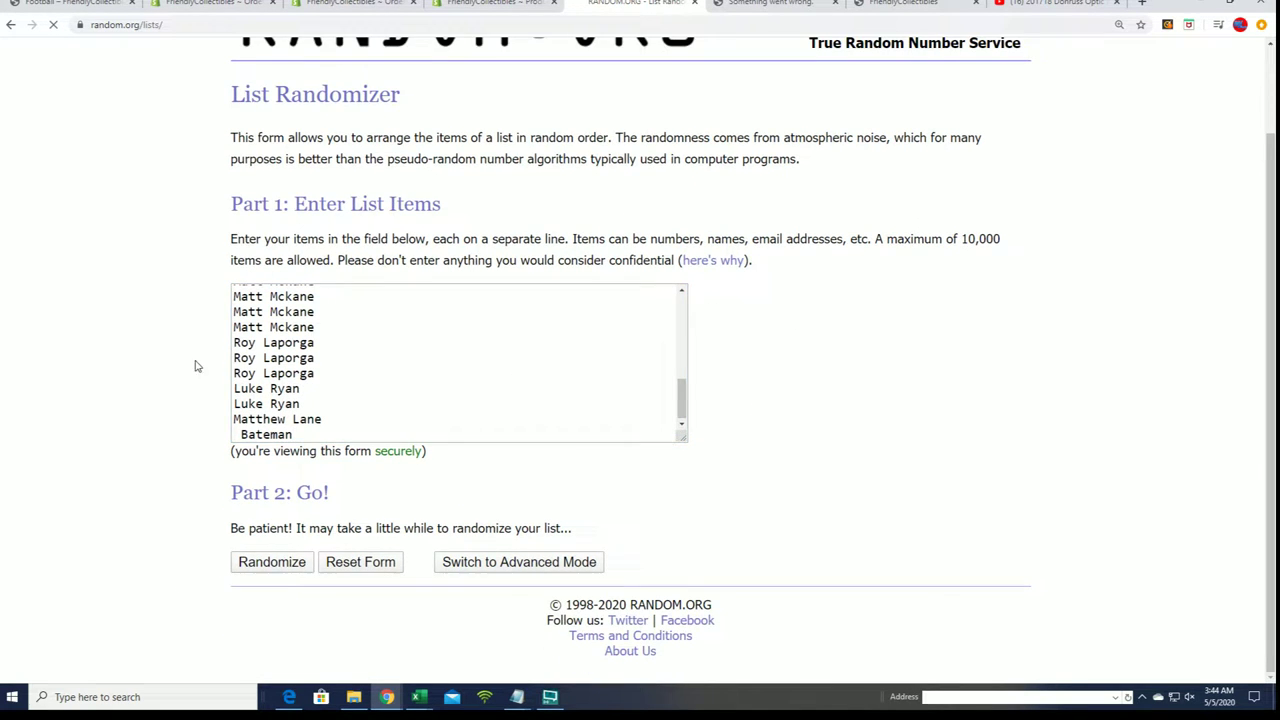
# Step: Randomize the owner name list again six more times
pyautogui.scroll(-2, 179, 467)
pyautogui.scroll(-2, 179, 467)
pyautogui.click(257, 563)
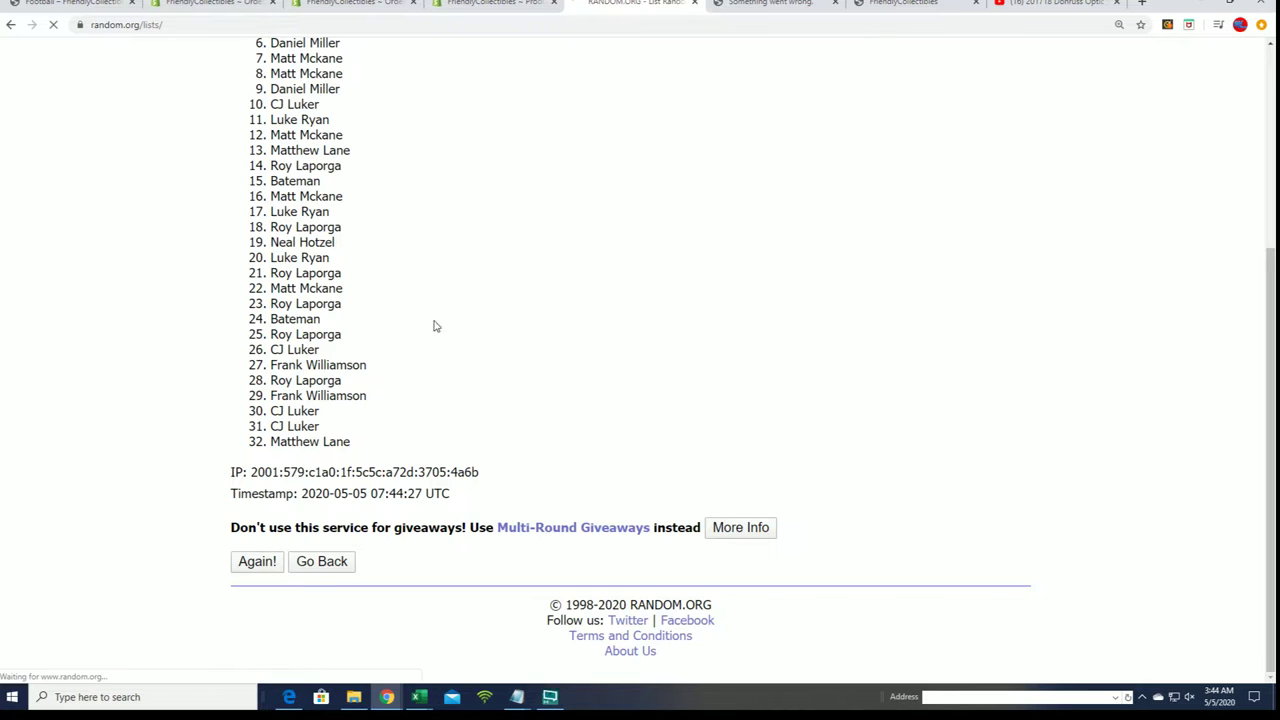
pyautogui.scroll(-3, 450, 340)
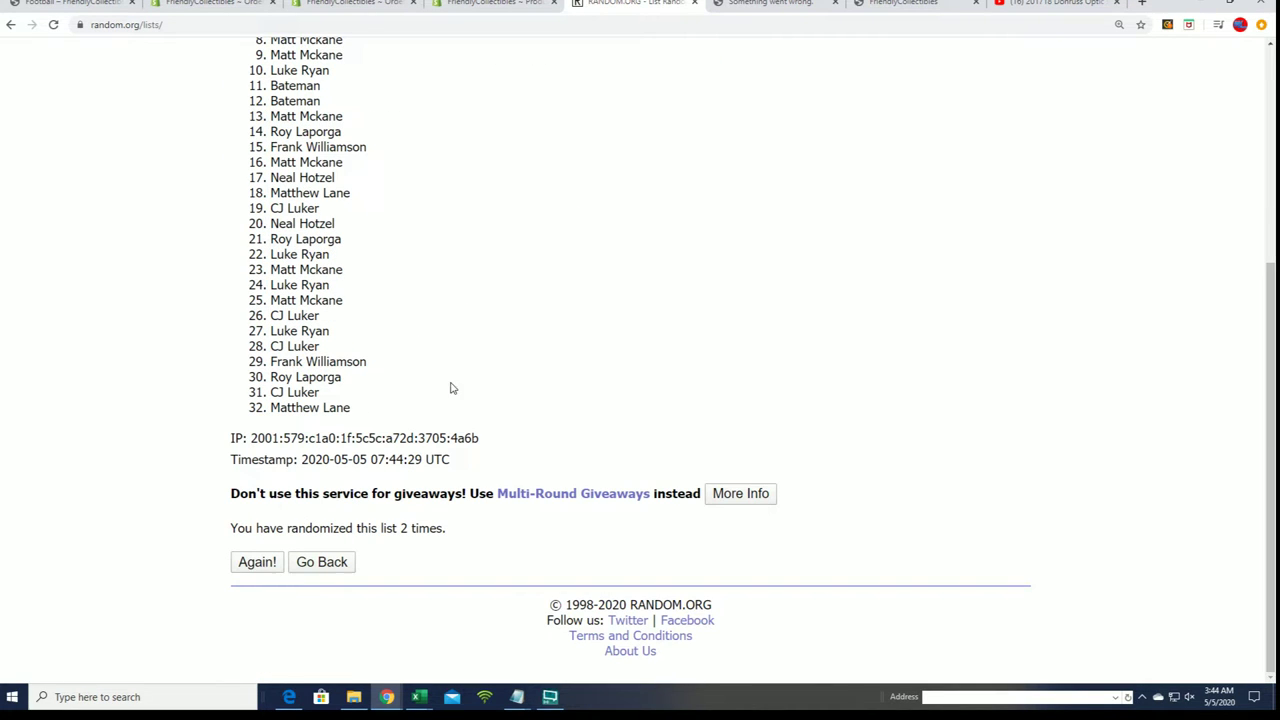
pyautogui.click(257, 563)
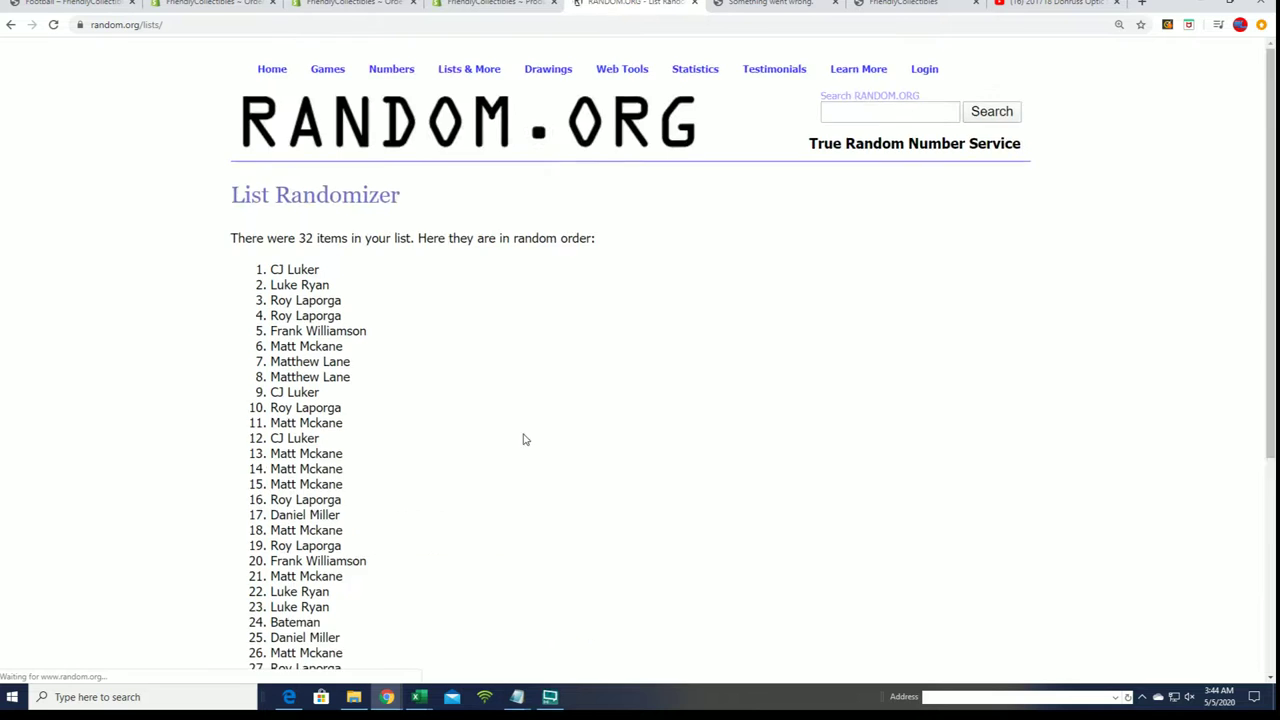
pyautogui.scroll(-5, 340, 594)
pyautogui.click(266, 563)
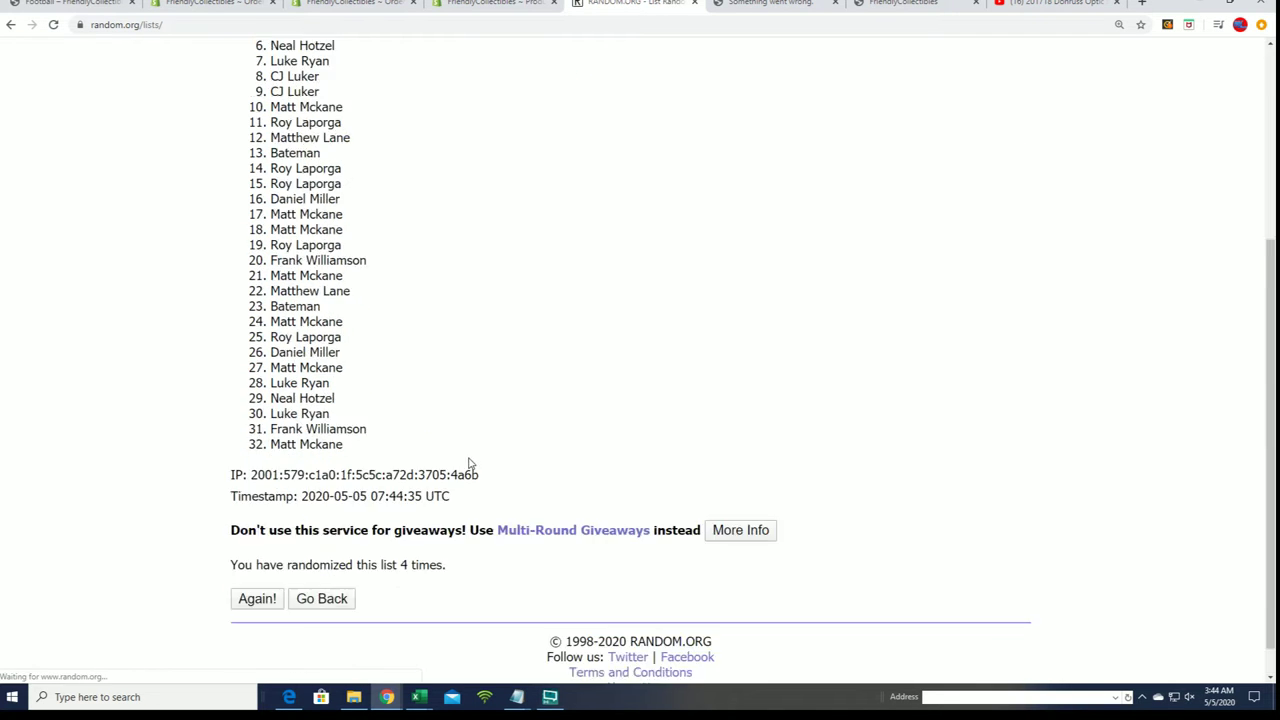
pyautogui.scroll(-2, 400, 450)
pyautogui.click(257, 563)
pyautogui.scroll(-5, 557, 508)
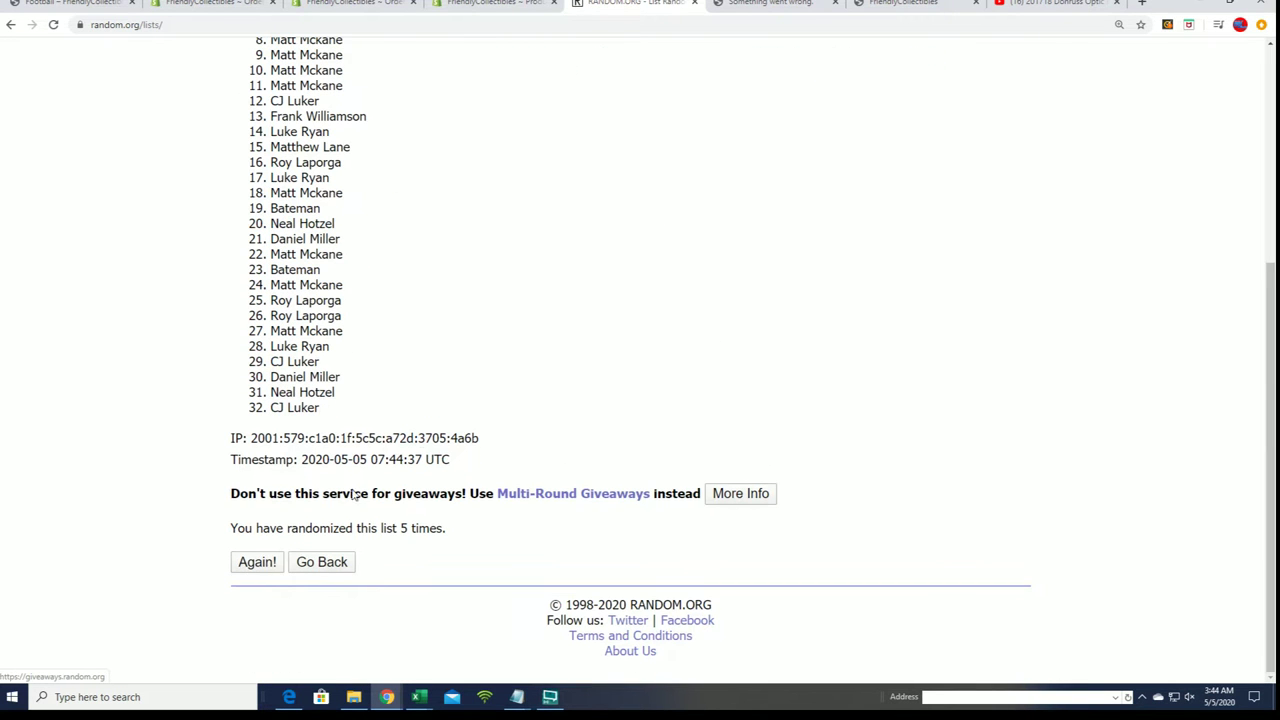
pyautogui.click(257, 563)
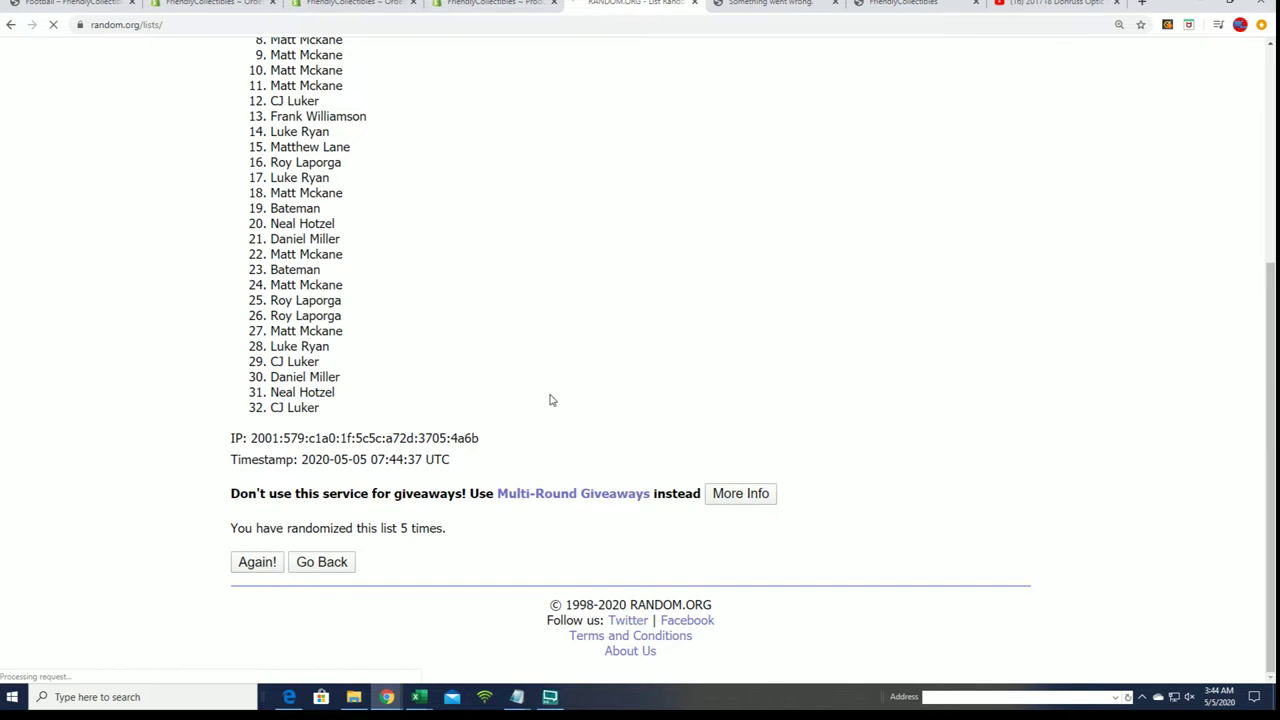
pyautogui.click(263, 560)
# Step: Copy all 32 owner names from the final randomized order
pyautogui.scroll(2, 343, 194)
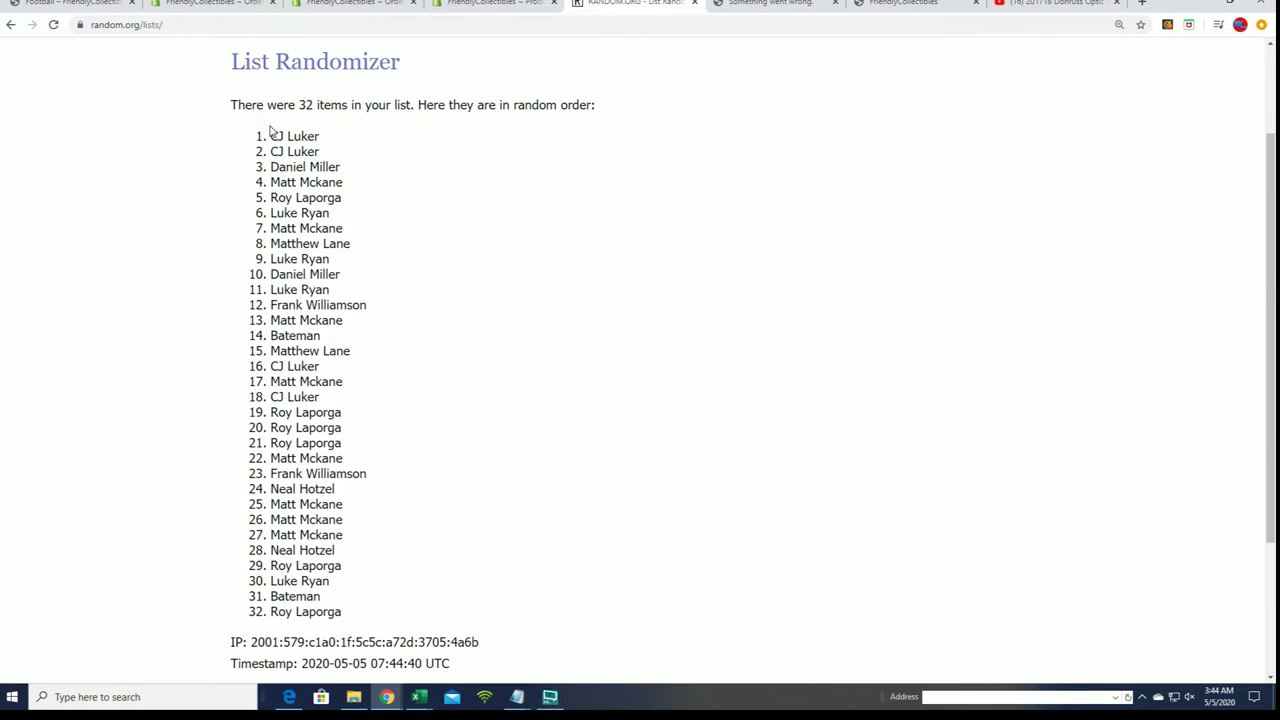
pyautogui.moveTo(268, 127); pyautogui.dragTo(342, 612)
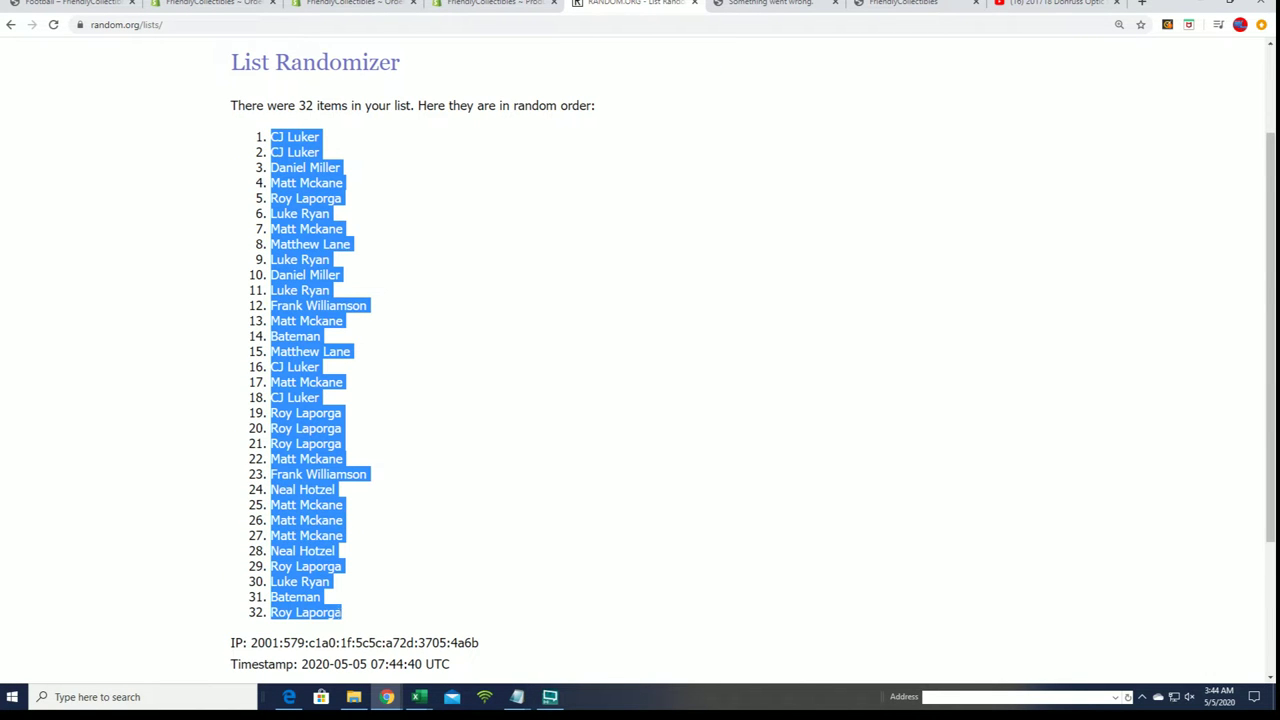
pyautogui.rightClick(277, 474)
pyautogui.click(300, 488)
# Step: Switch to the Excel workbook and paste the randomized owner names as Text under OWNER NAMES, starting at cell A2
pyautogui.click(419, 697)
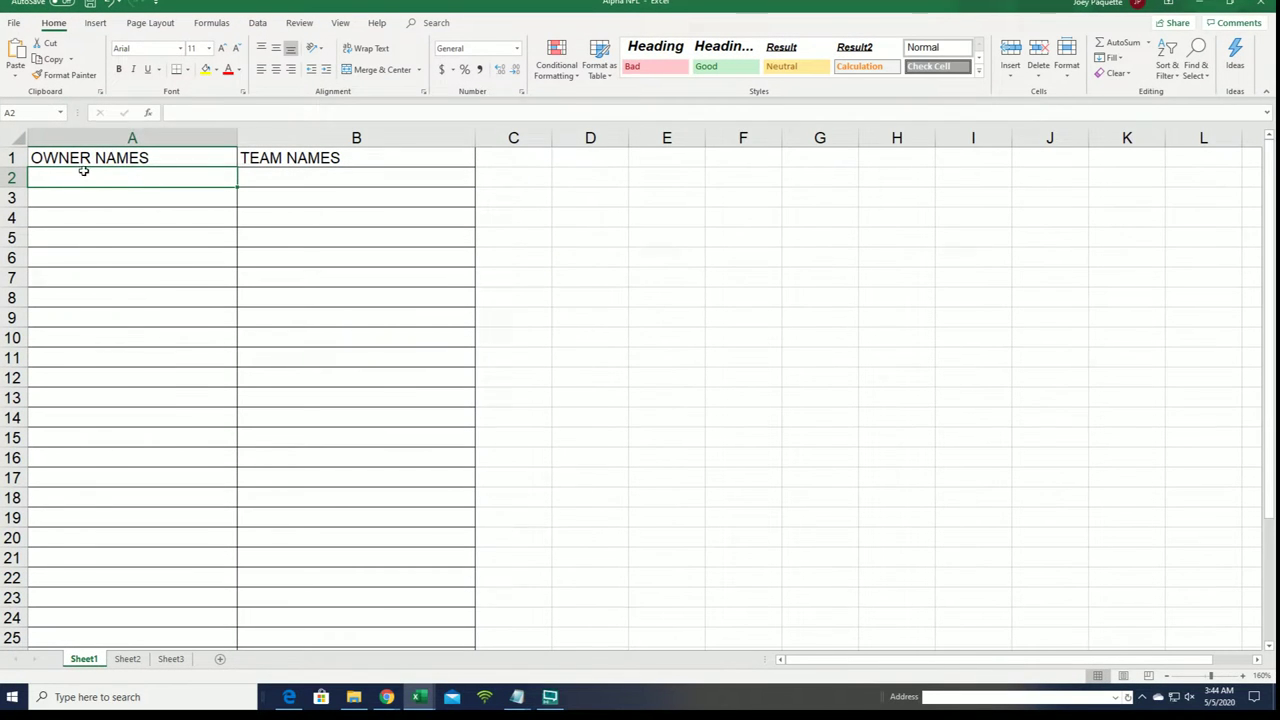
pyautogui.rightClick(84, 172)
pyautogui.click(116, 250)
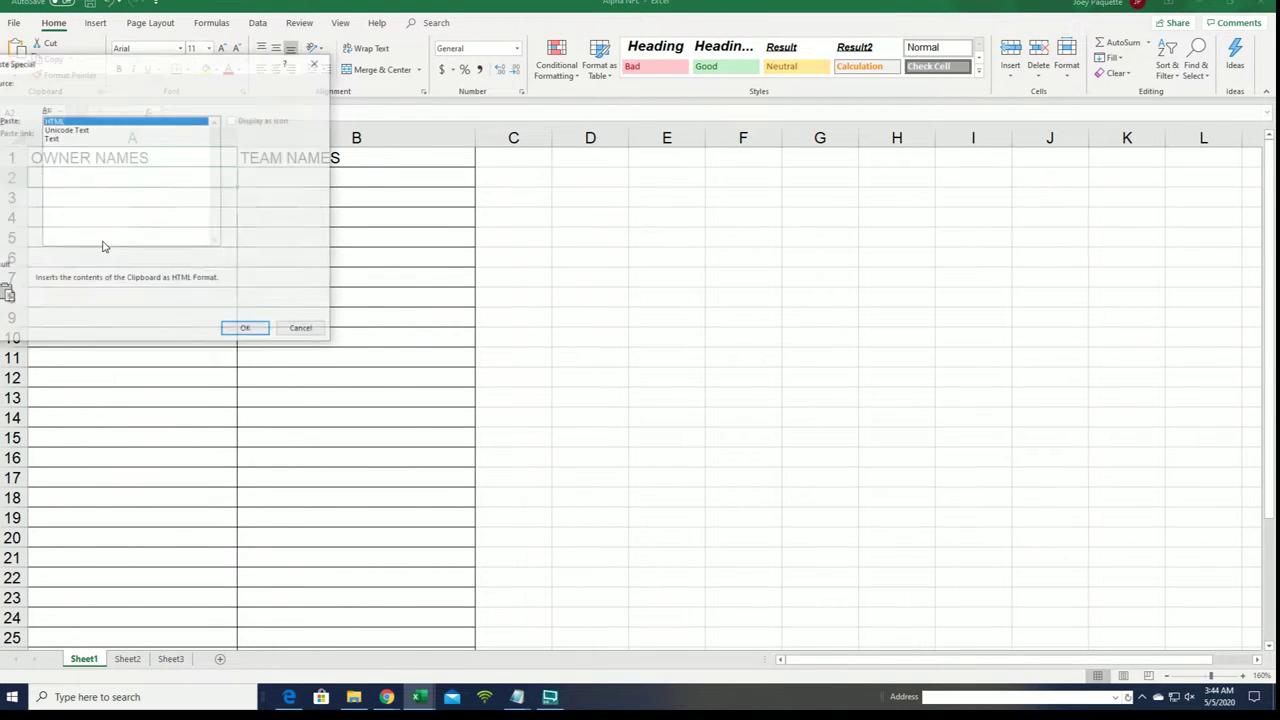
pyautogui.click(56, 141)
pyautogui.click(247, 330)
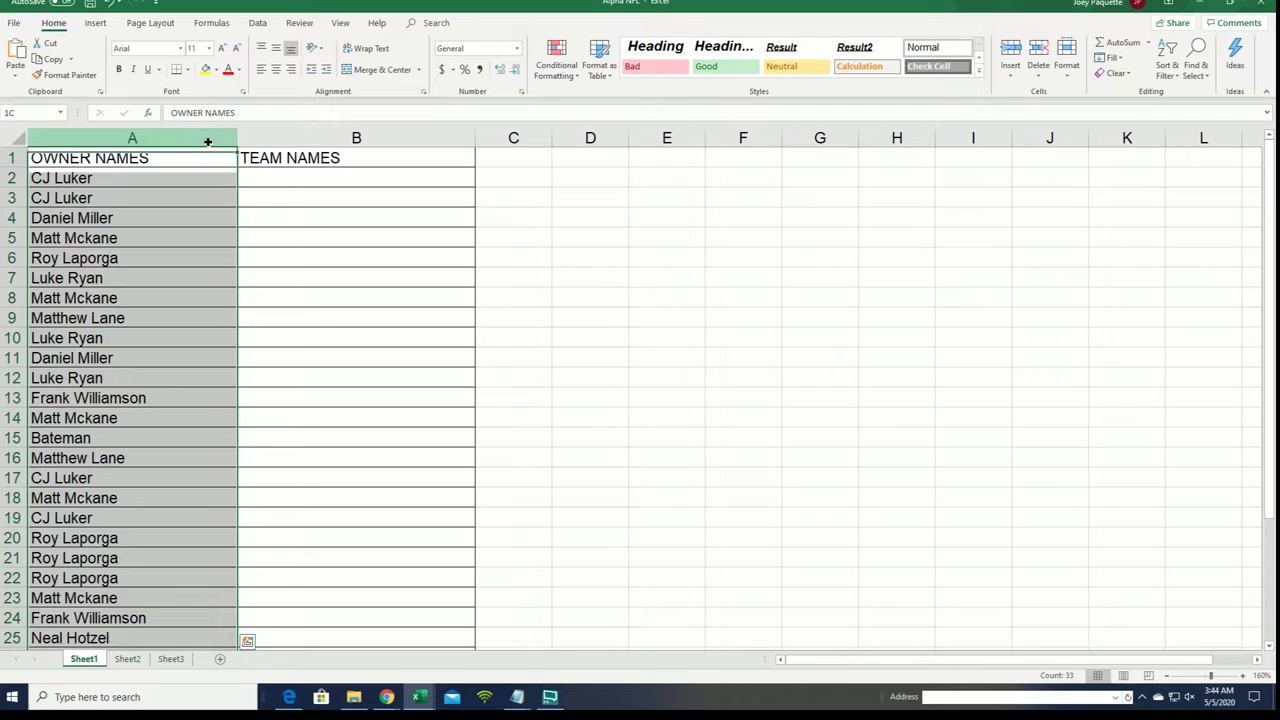
# Step: Narrow column A to fit the owner names and select cell B2 under TEAM NAMES
pyautogui.moveTo(234, 137); pyautogui.dragTo(158, 157)
pyautogui.click(228, 189)
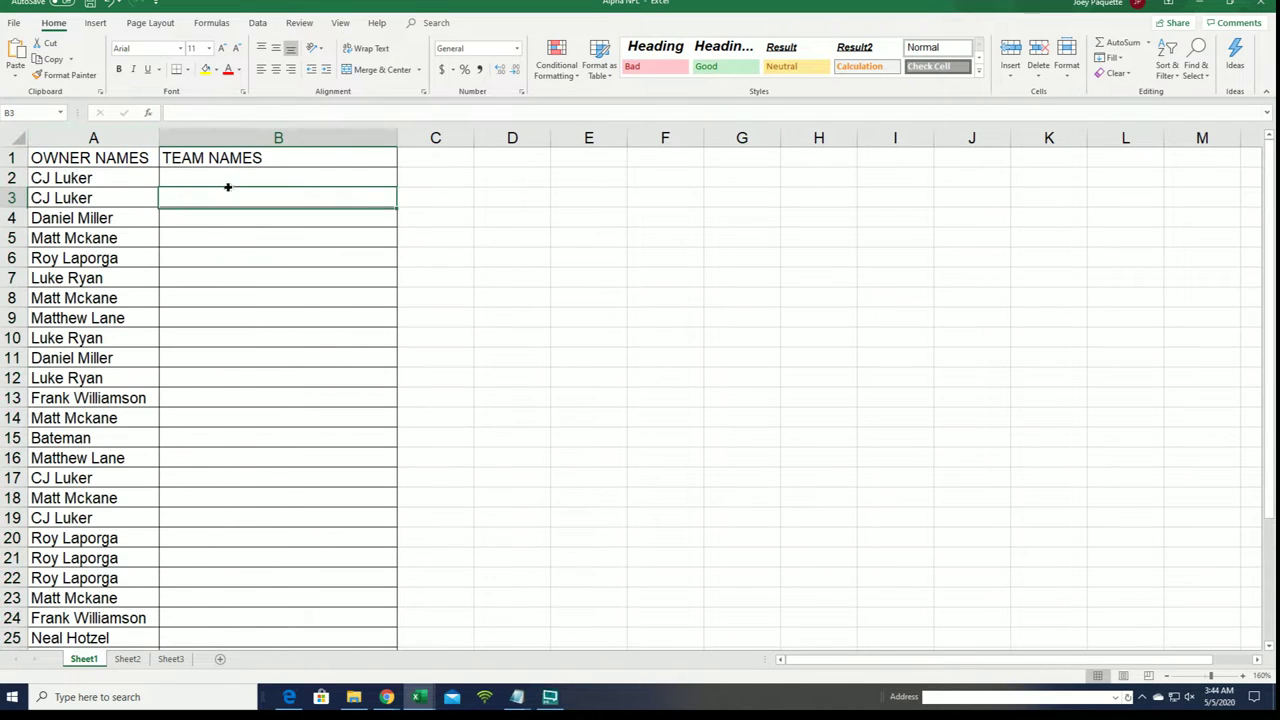
pyautogui.click(266, 173)
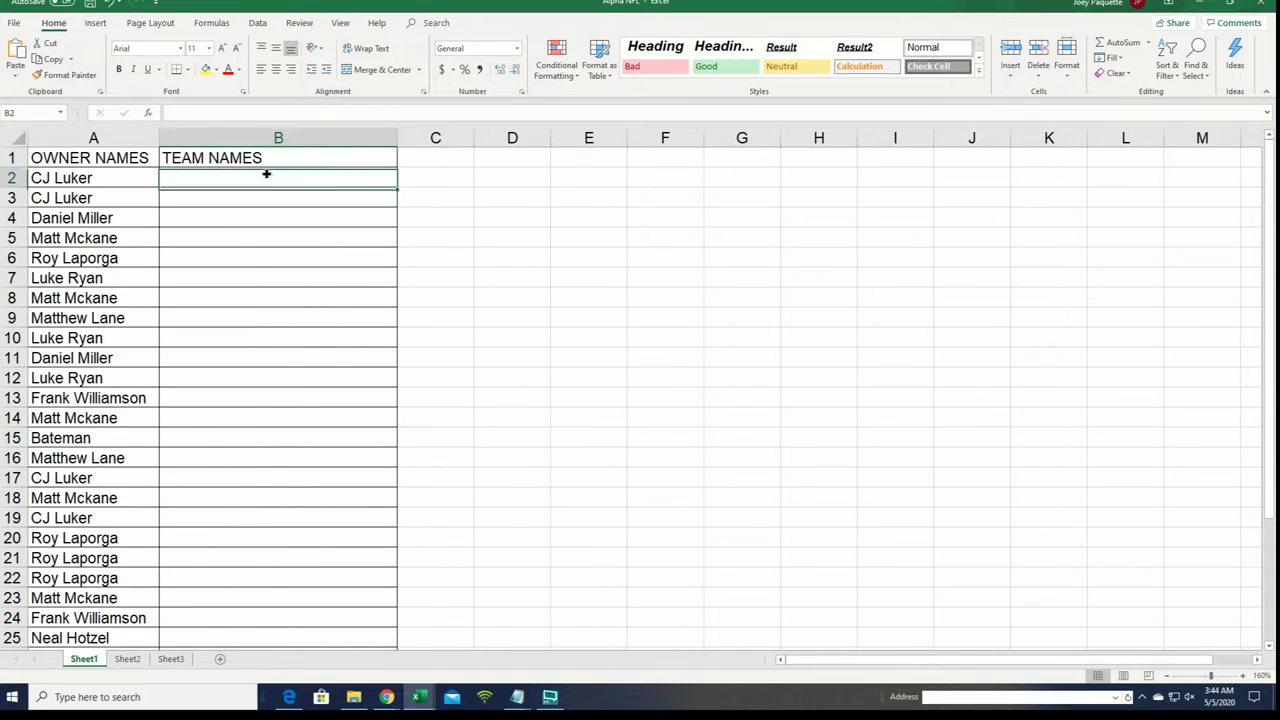
# Step: Return to the Notepad list and copy all the team names from Arizona Cardinals through Washington Redskins
pyautogui.click(1190, 6)
pyautogui.scroll(2, 640, 360)
pyautogui.moveTo(468, 70)
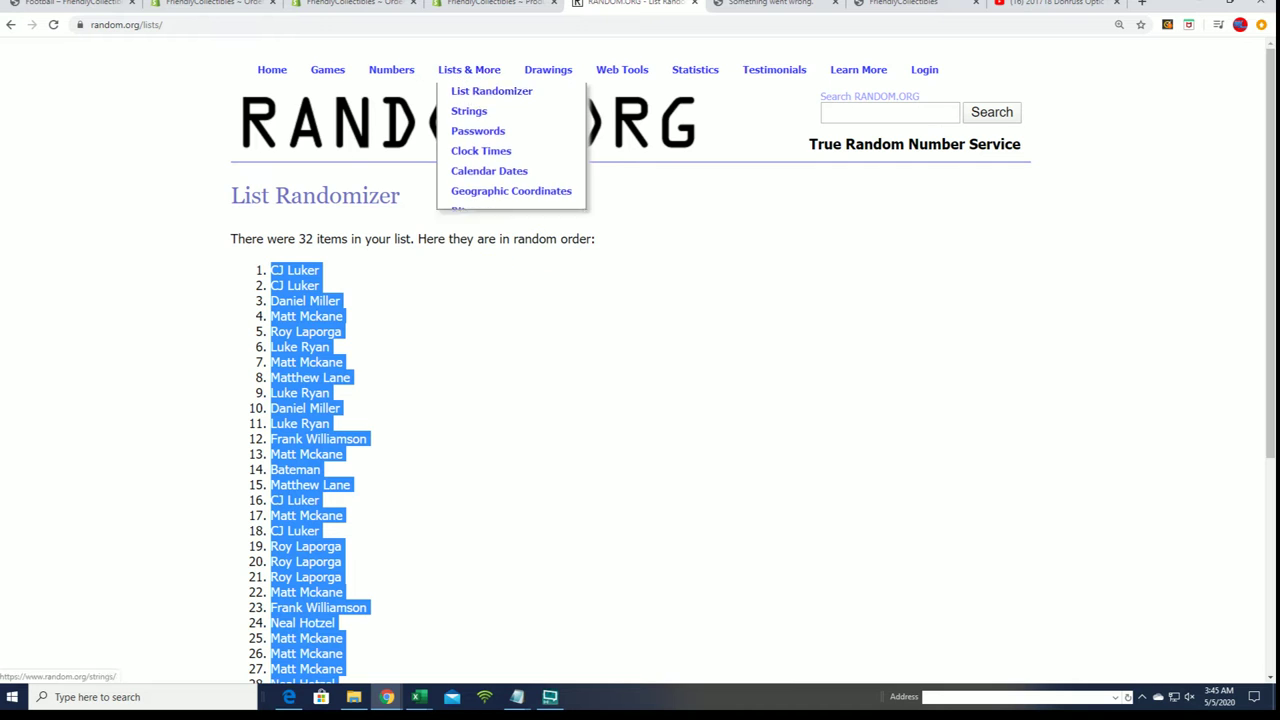
pyautogui.hotkey('alt', 'Tab')
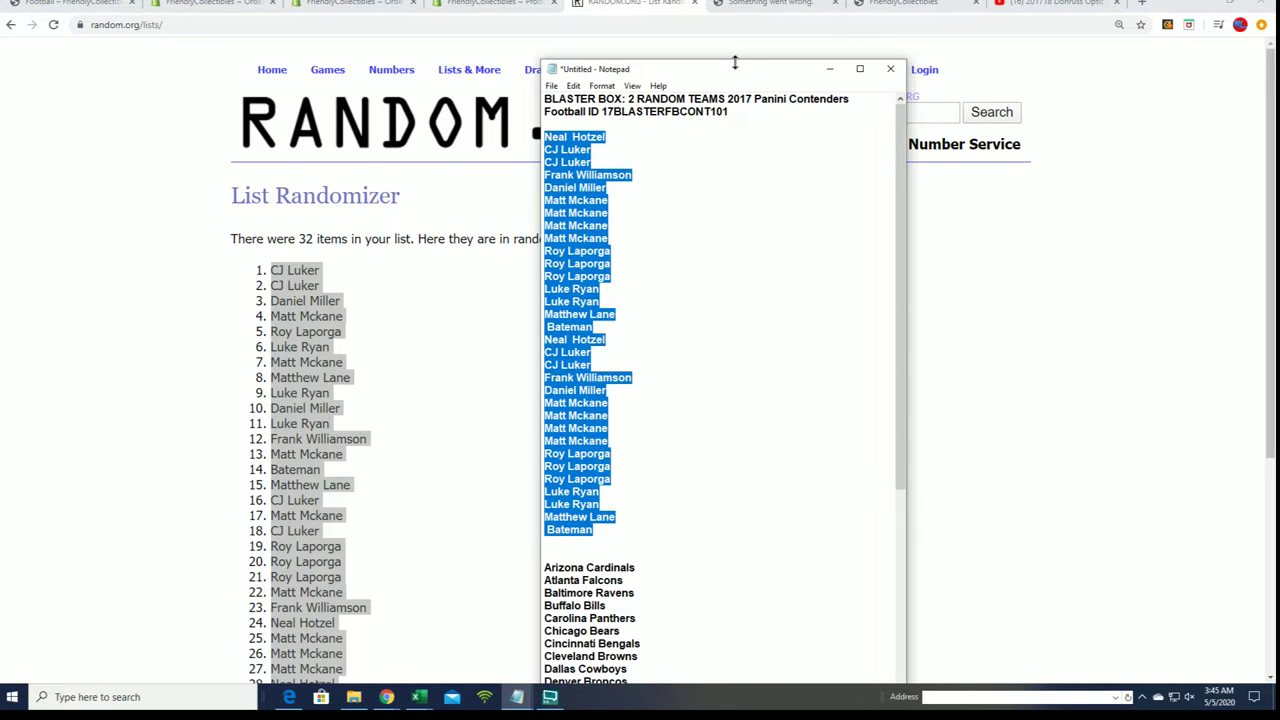
pyautogui.moveTo(734, 62); pyautogui.dragTo(734, 0)
pyautogui.scroll(-6, 734, 605)
pyautogui.moveTo(664, 655)
pyautogui.mouseDown()
pyautogui.moveTo(545, 420)
pyautogui.moveTo(575, 272)
pyautogui.moveTo(540, 252)
pyautogui.moveTo(640, 626)
pyautogui.moveTo(630, 612)
pyautogui.moveTo(661, 652)
pyautogui.mouseUp()
pyautogui.click(571, 278)
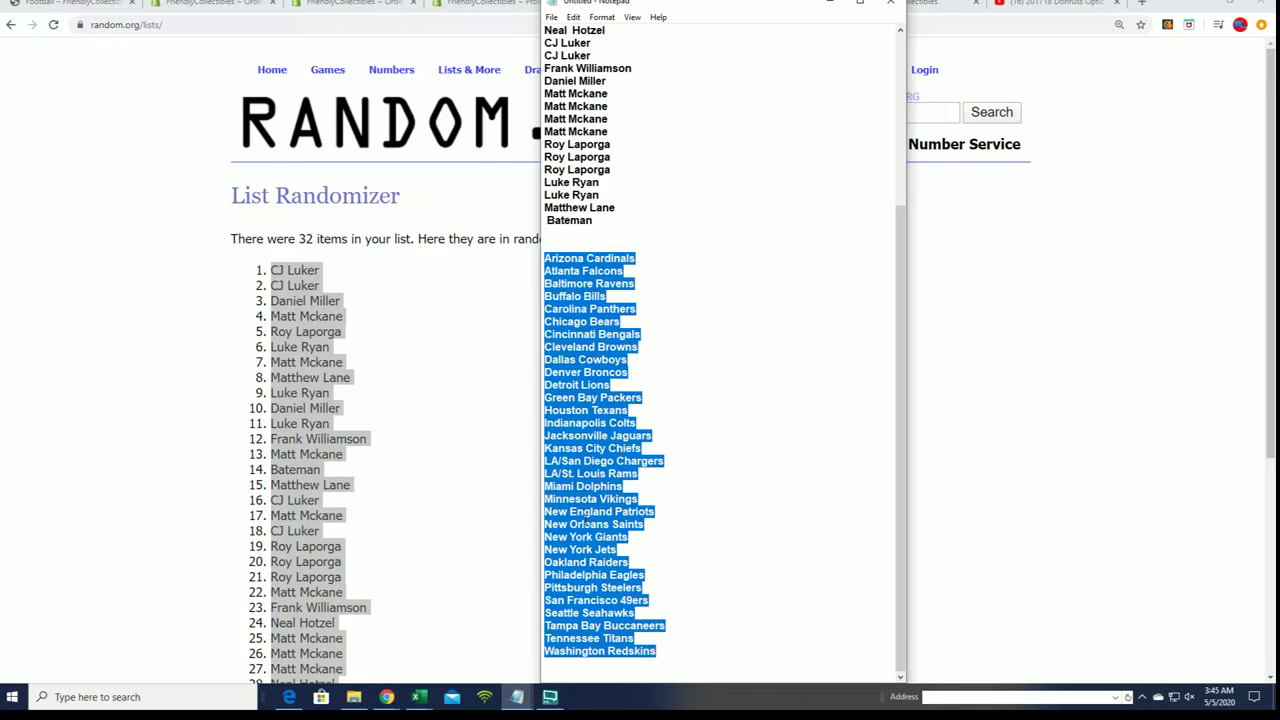
pyautogui.rightClick(572, 510)
pyautogui.click(610, 350)
# Step: Paste the copied team names into a fresh List Randomizer form on RANDOM.ORG and randomize them
pyautogui.hotkey('alt', 'Tab')
pyautogui.click(475, 95)
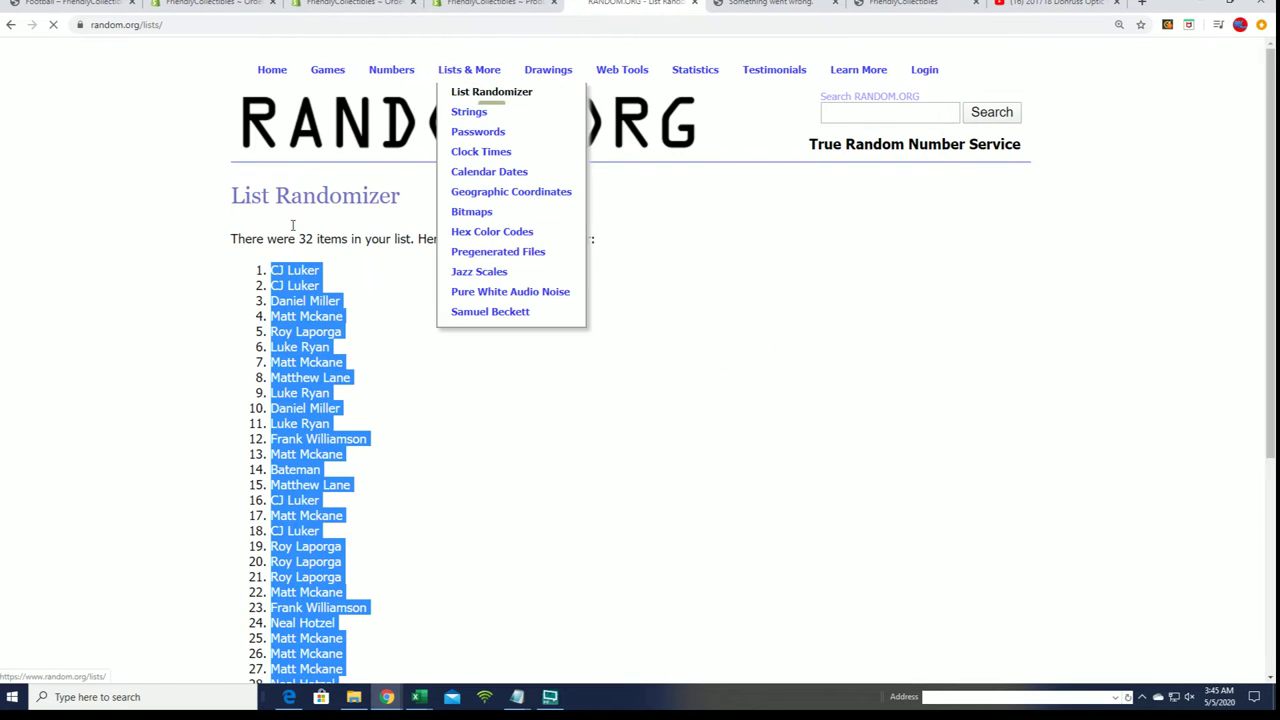
pyautogui.rightClick(249, 402)
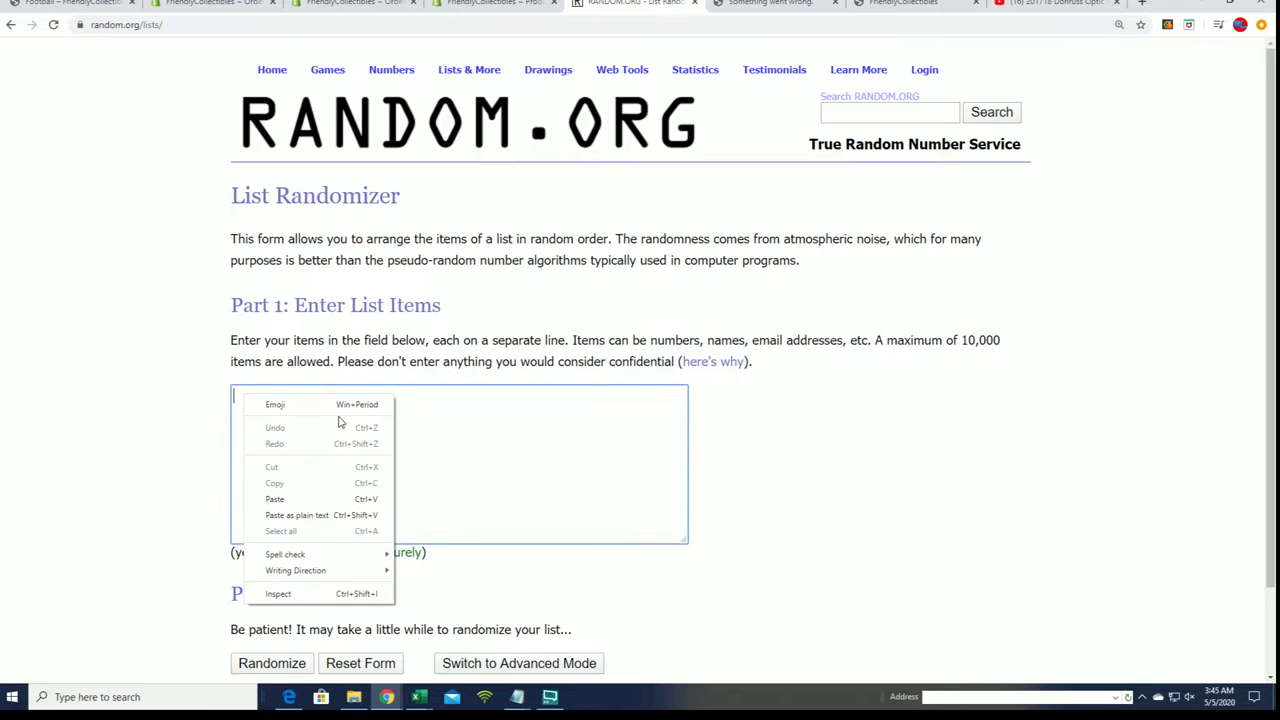
pyautogui.click(276, 497)
pyautogui.scroll(-2, 866, 431)
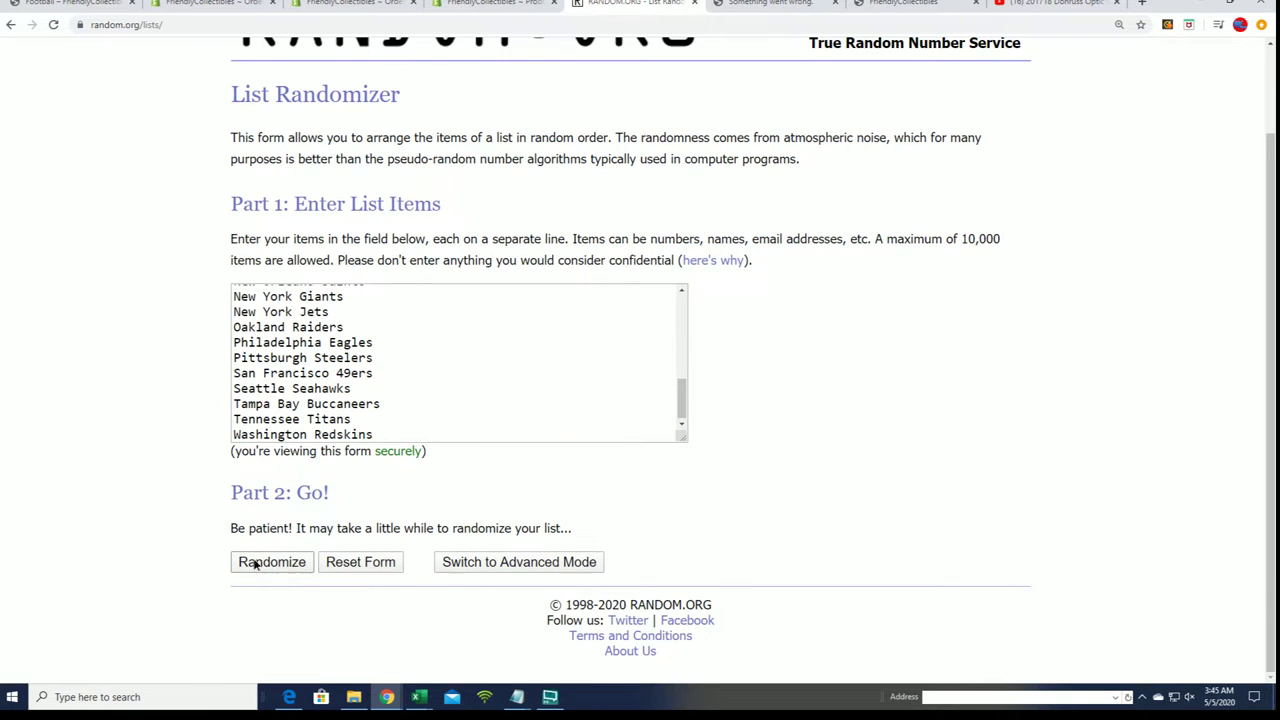
pyautogui.click(256, 563)
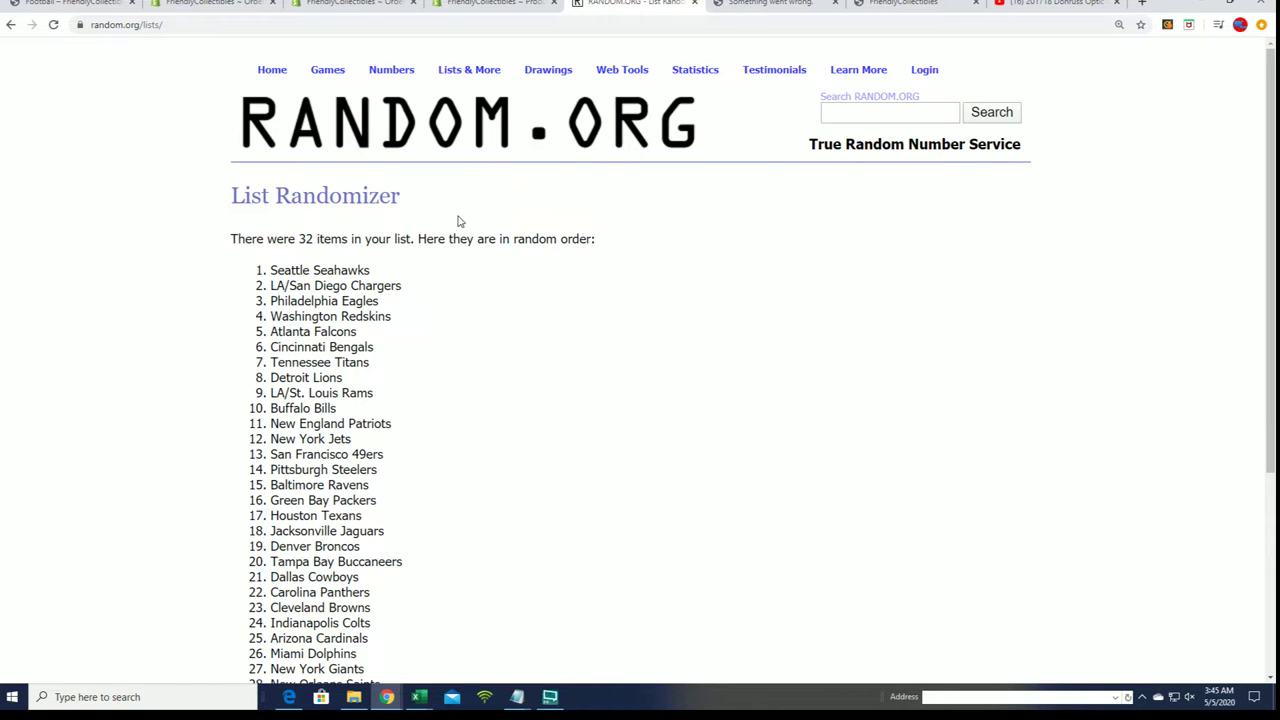
# Step: Randomize the team name list again six more times
pyautogui.scroll(-3, 435, 281)
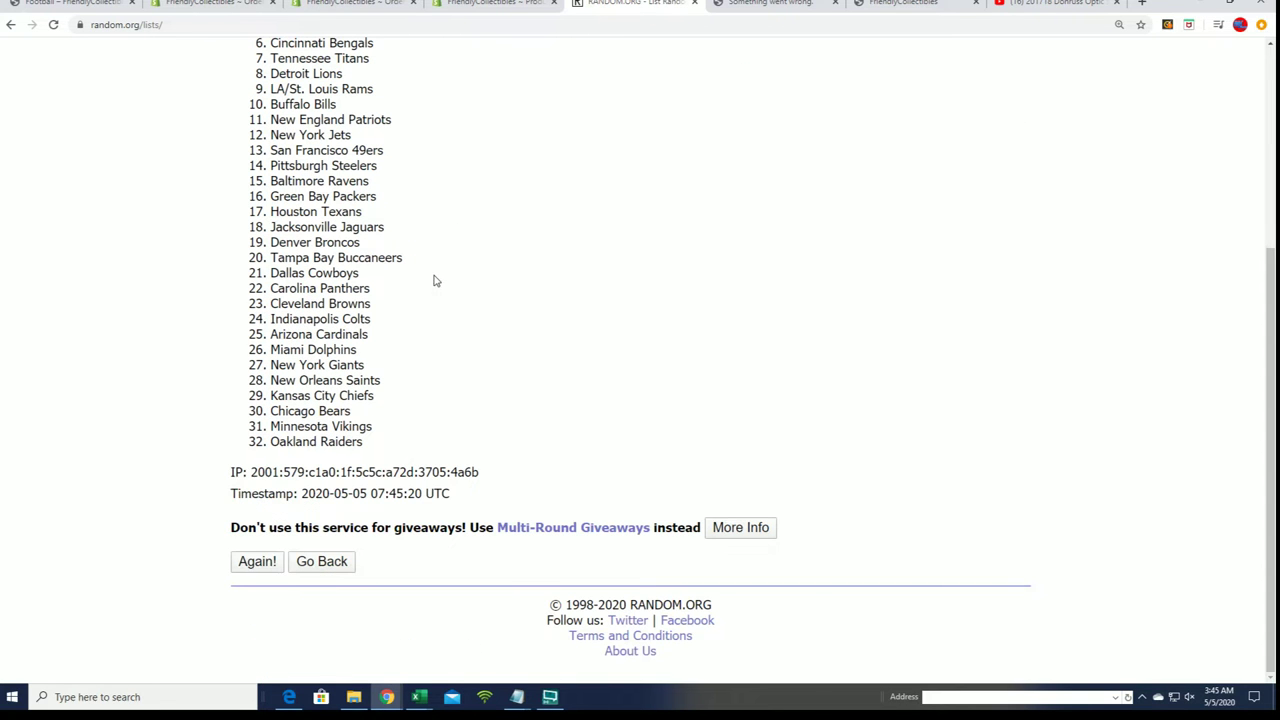
pyautogui.click(250, 562)
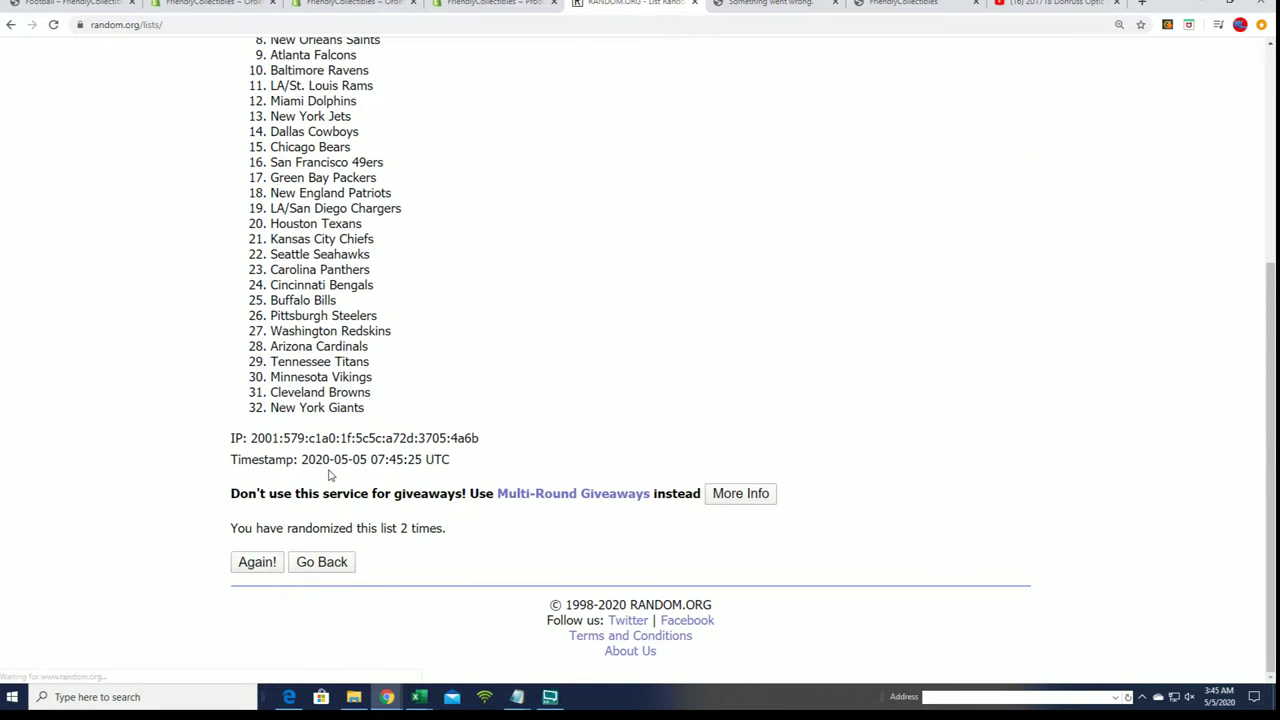
pyautogui.click(264, 567)
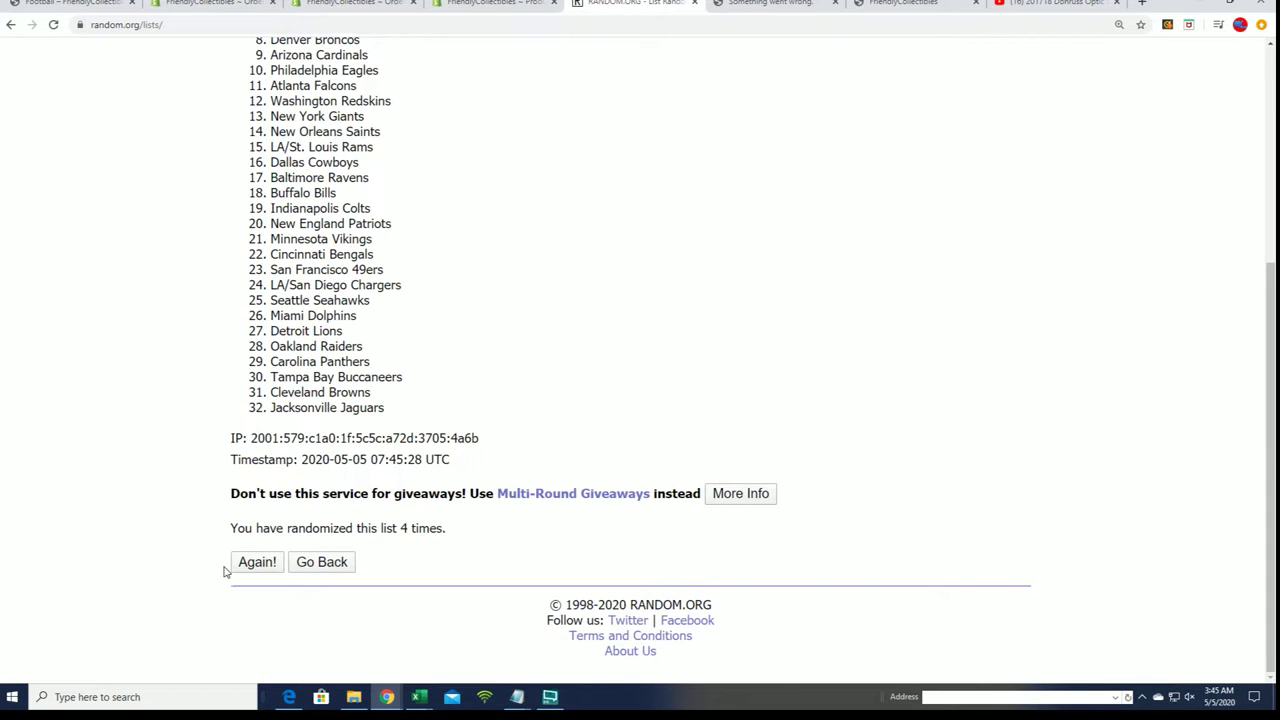
pyautogui.click(249, 563)
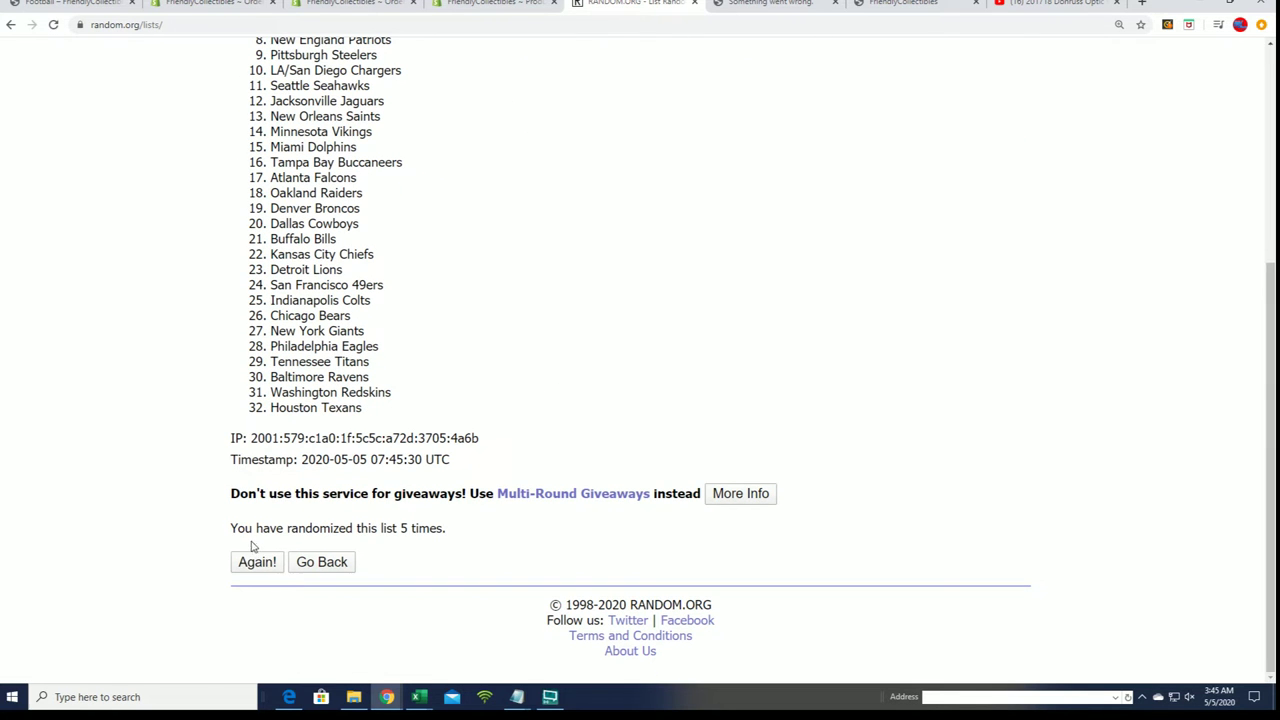
pyautogui.click(254, 561)
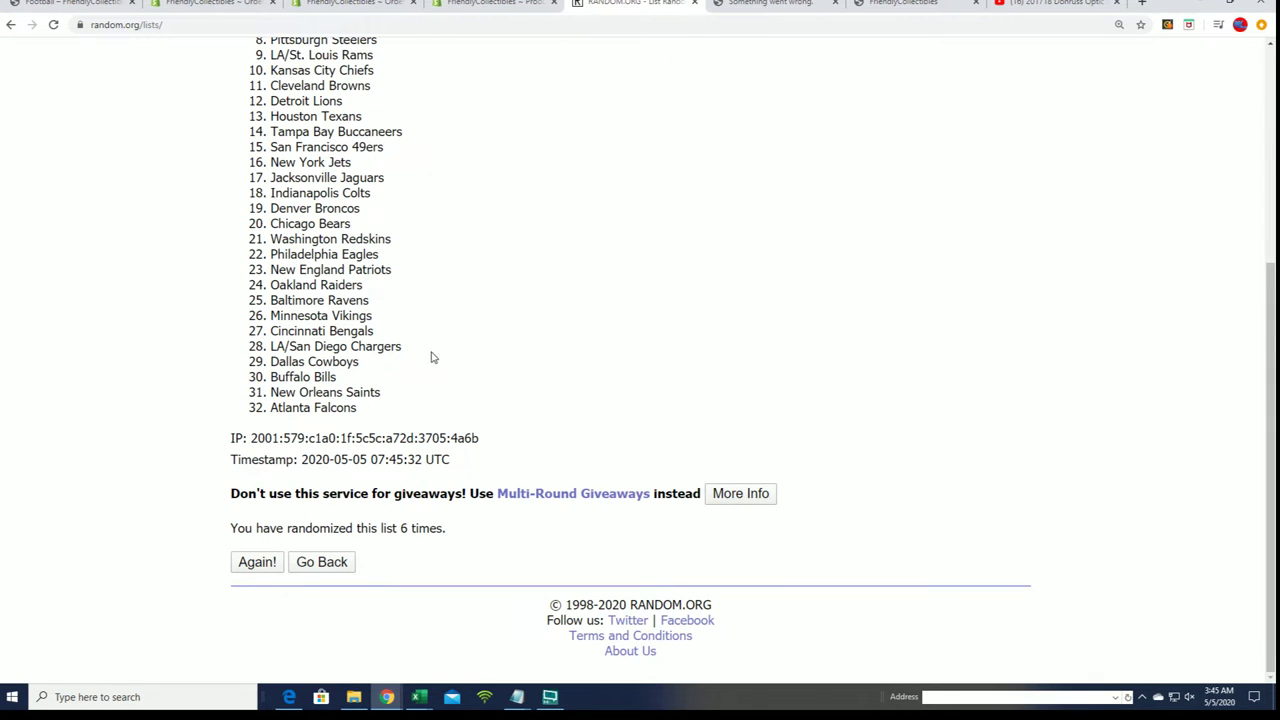
pyautogui.click(256, 562)
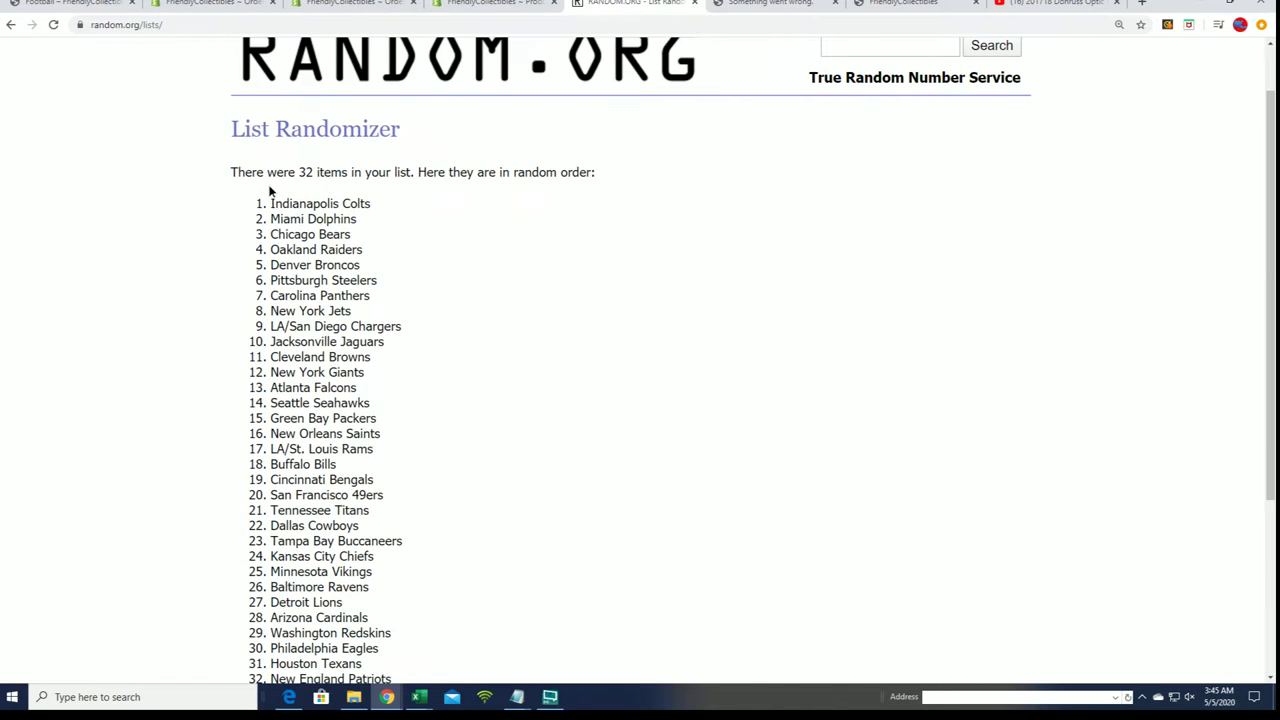
# Step: Copy the whole randomized team list from Indianapolis Colts through New England Patriots and check how many times it was randomized
pyautogui.moveTo(268, 190); pyautogui.dragTo(400, 613)
pyautogui.scroll(-1, 386, 500)
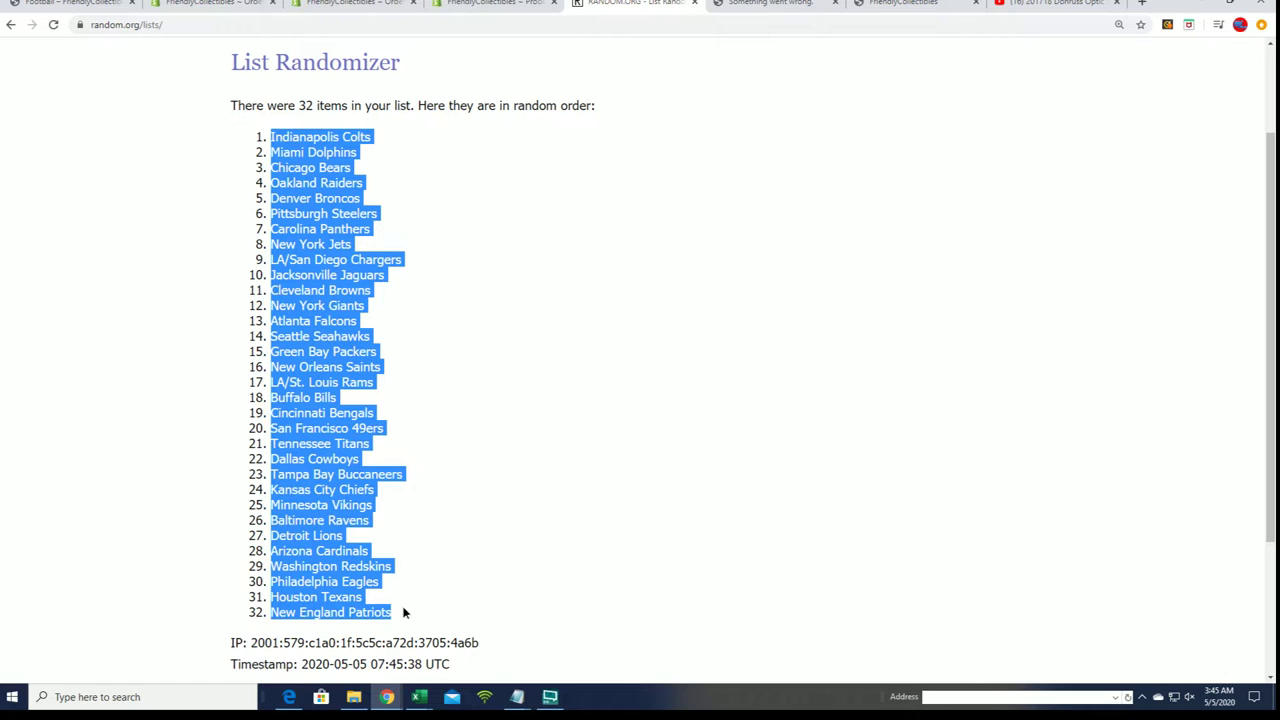
pyautogui.rightClick(352, 242)
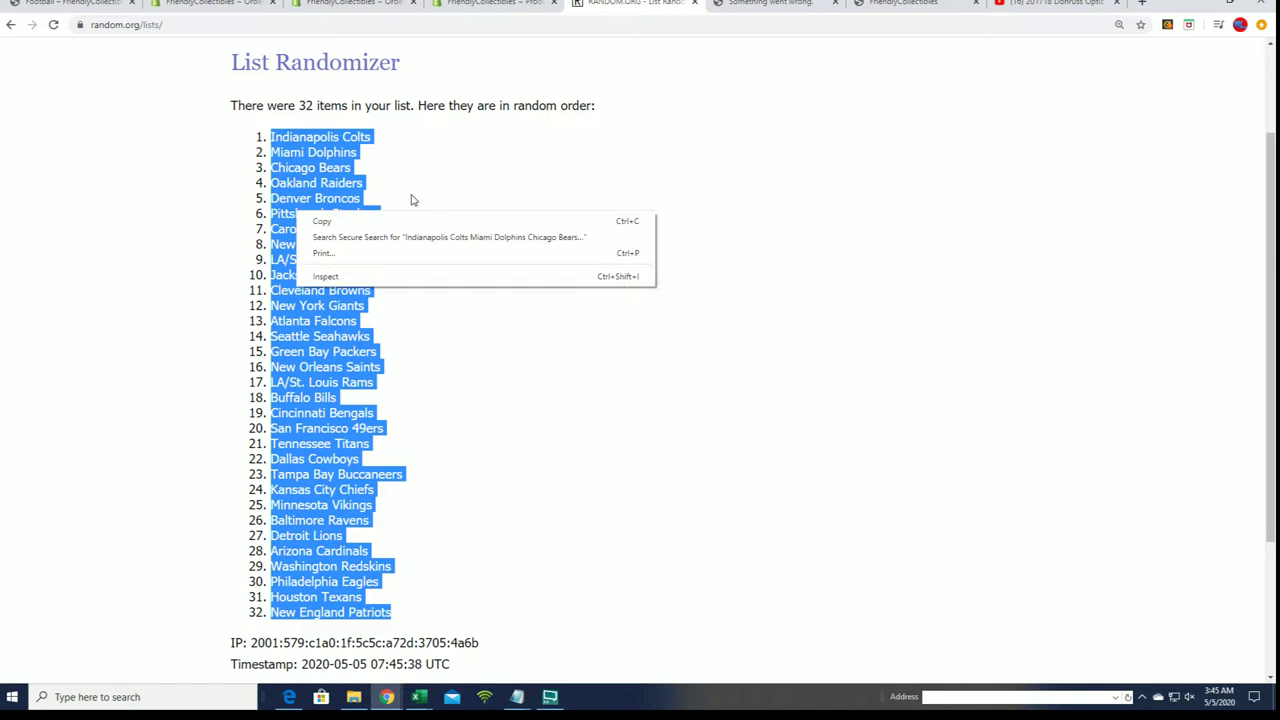
pyautogui.click(335, 219)
pyautogui.scroll(-3, 417, 480)
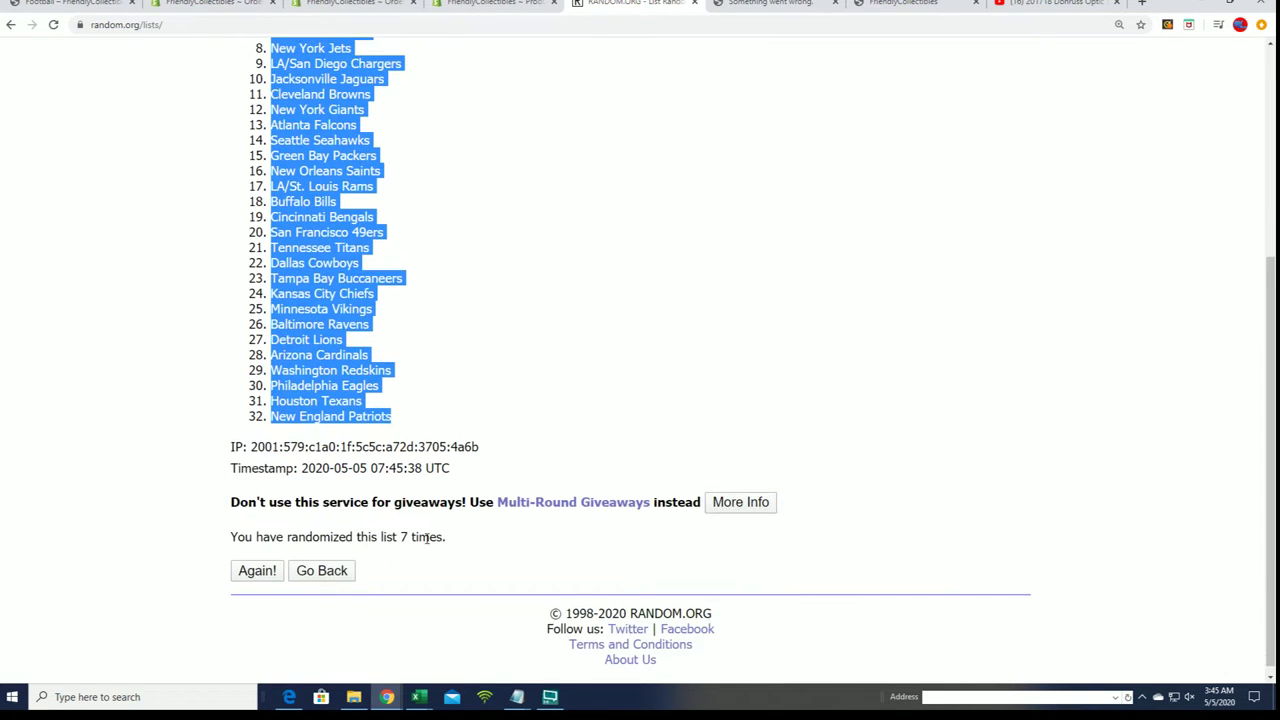
pyautogui.scroll(2, 446, 388)
# Step: Switch to the Excel sheet and paste the randomized team names as plain text under TEAM NAMES, starting at cell B2
pyautogui.hotkey('alt', 'Tab')
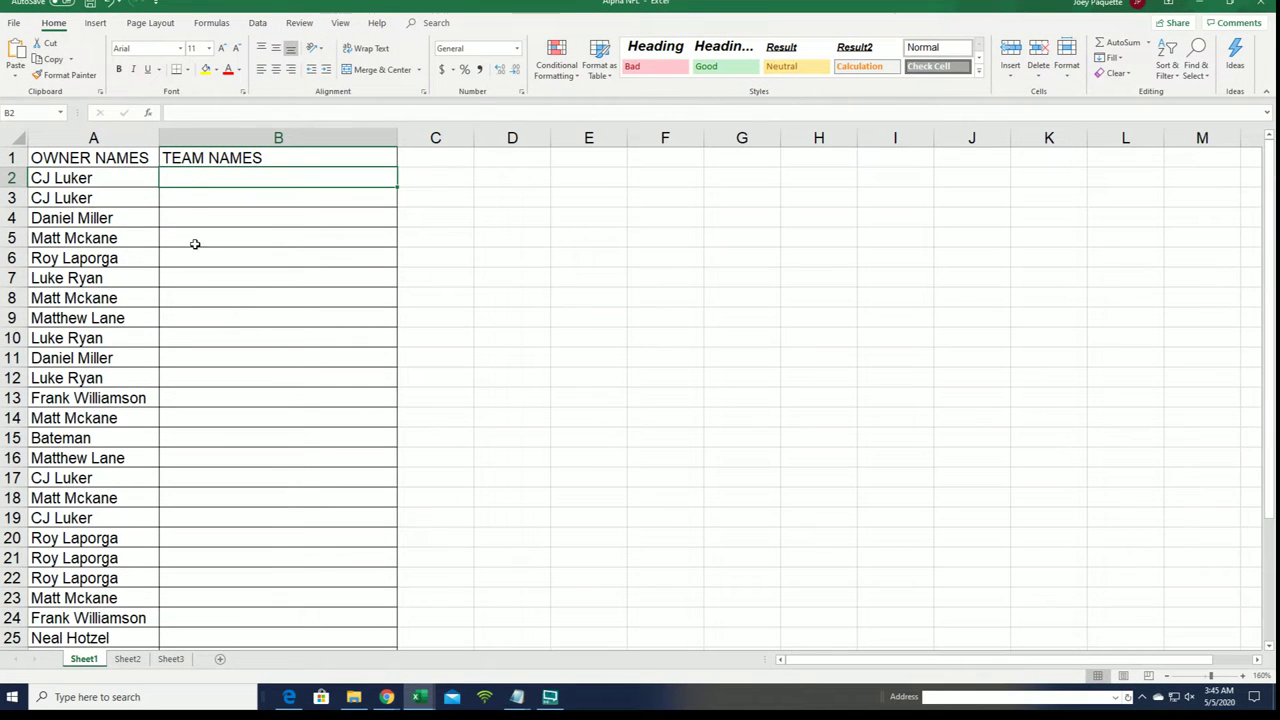
pyautogui.rightClick(177, 178)
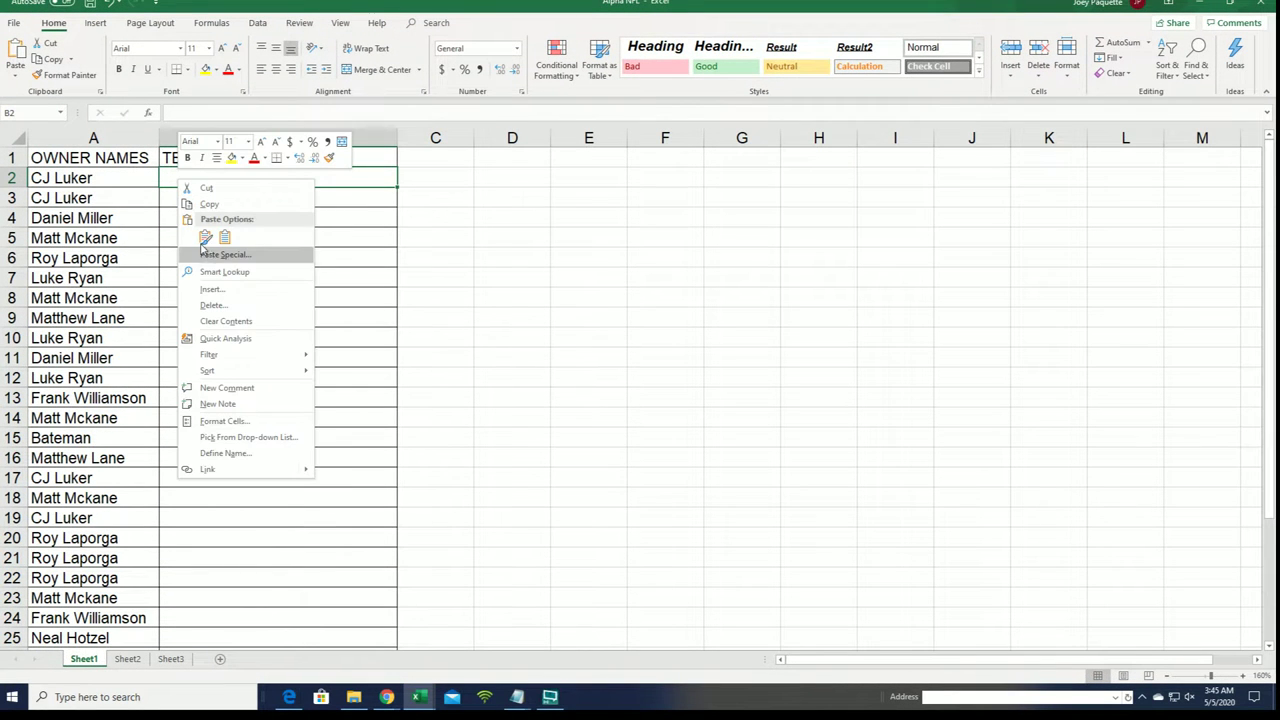
pyautogui.click(207, 254)
pyautogui.click(130, 160)
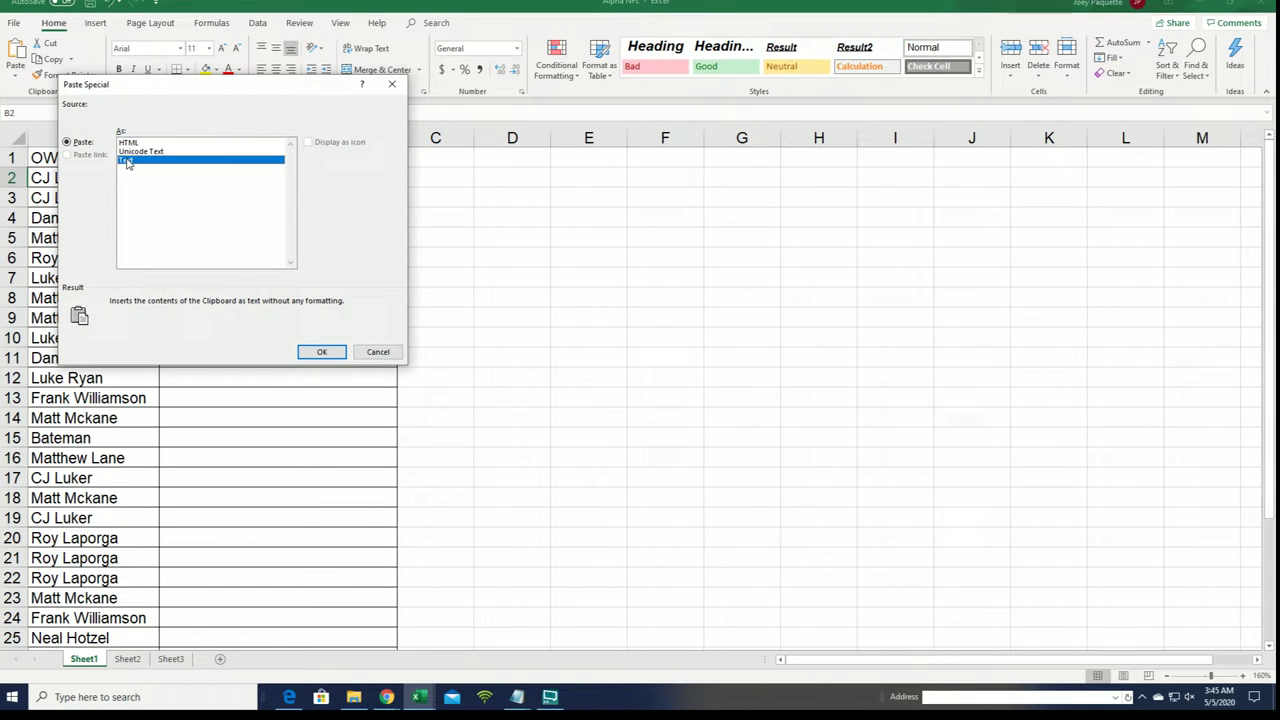
pyautogui.click(320, 351)
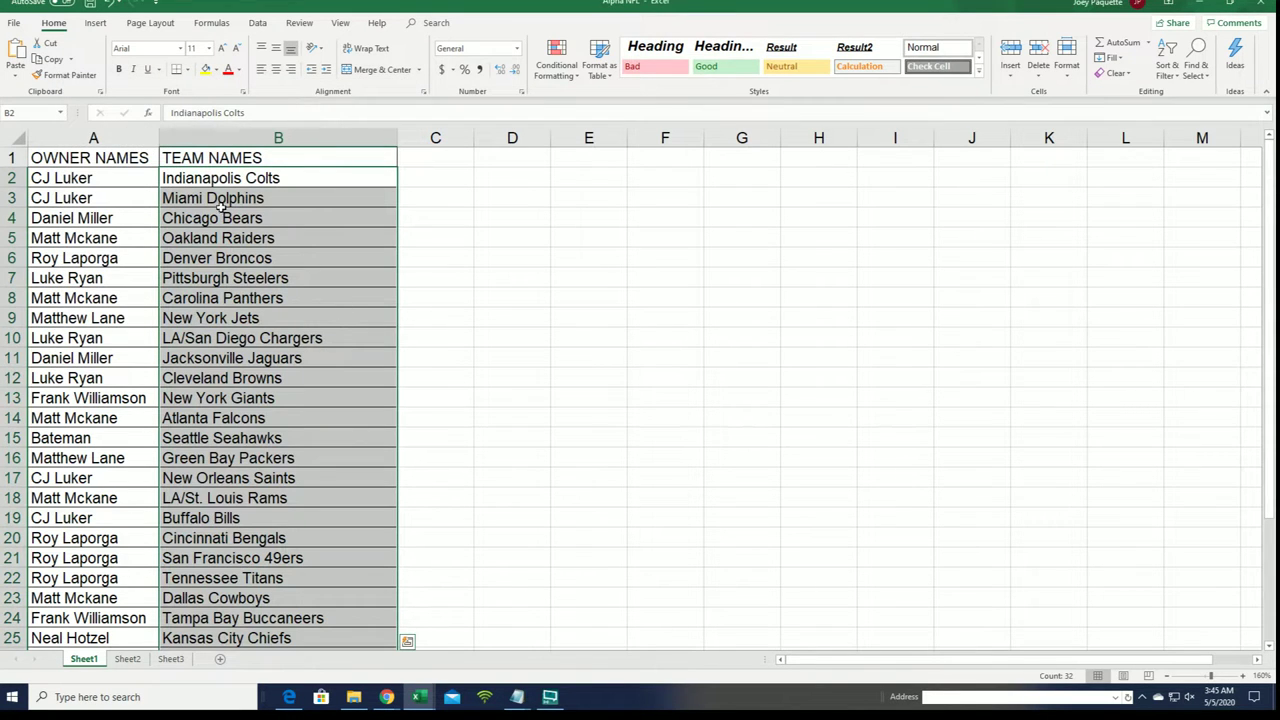
# Step: Fit all owner and team rows on screen at 110% zoom and check which owner is paired with Kansas City Chiefs
pyautogui.click(1167, 679)
pyautogui.click(1167, 679)
pyautogui.click(1167, 679)
pyautogui.click(1167, 679)
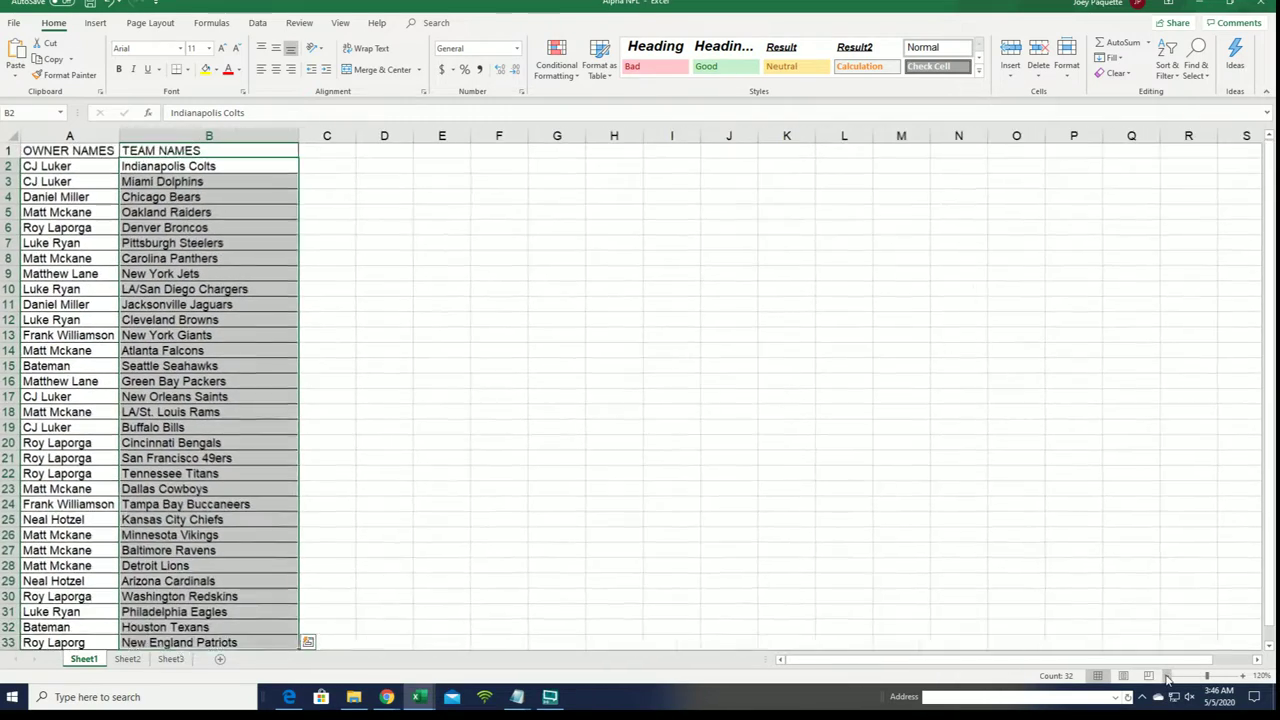
pyautogui.click(1167, 679)
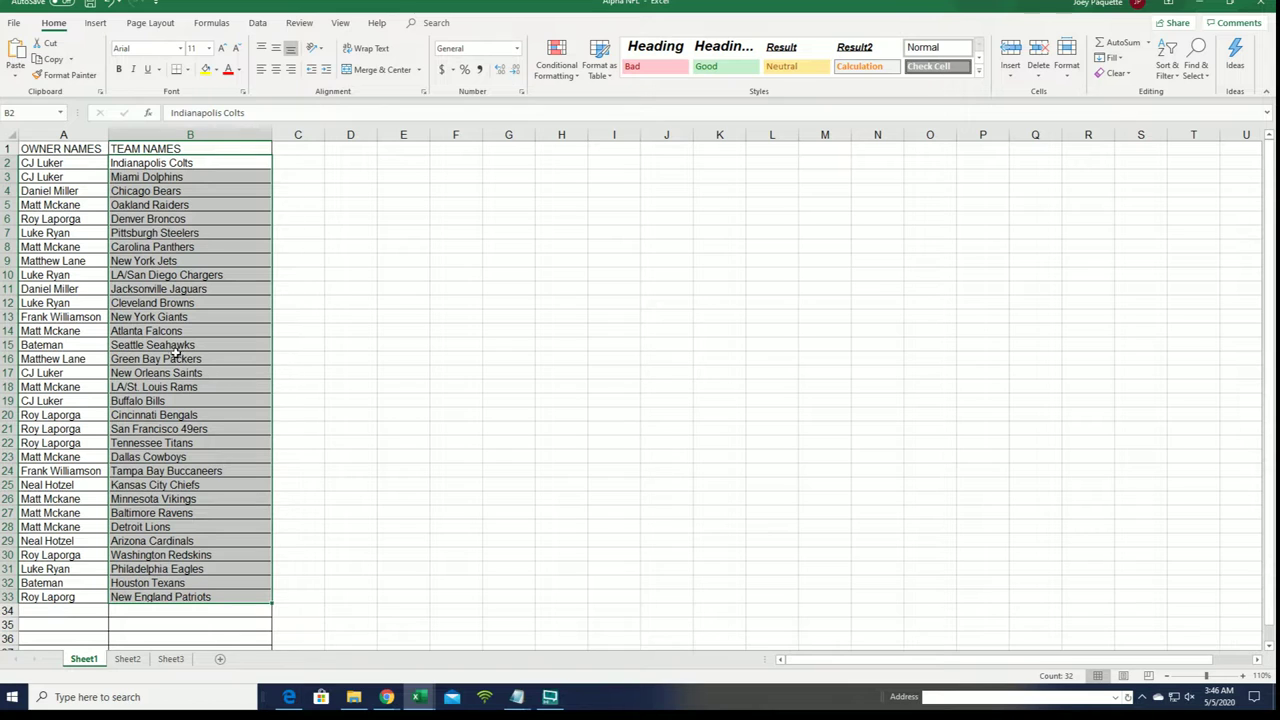
pyautogui.click(194, 487)
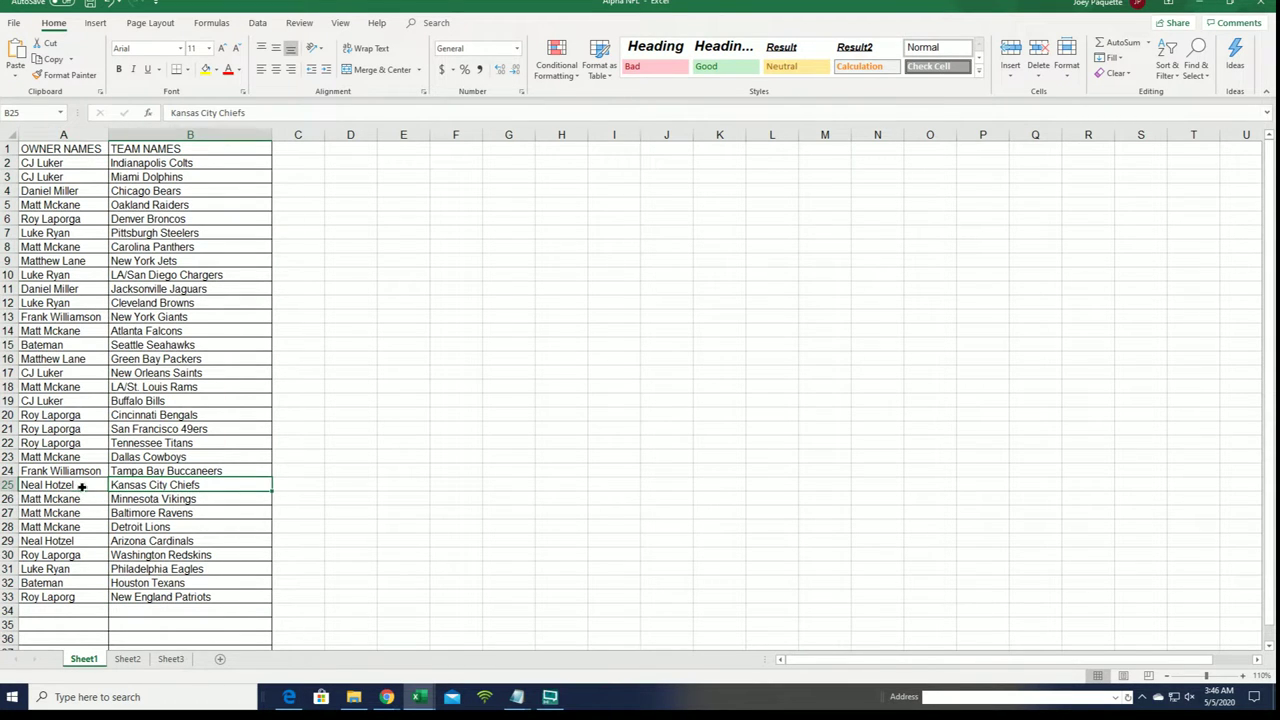
pyautogui.click(82, 486)
# Step: Sort the owner and team rows by team name from A to Z
pyautogui.click(158, 490)
pyautogui.click(1168, 72)
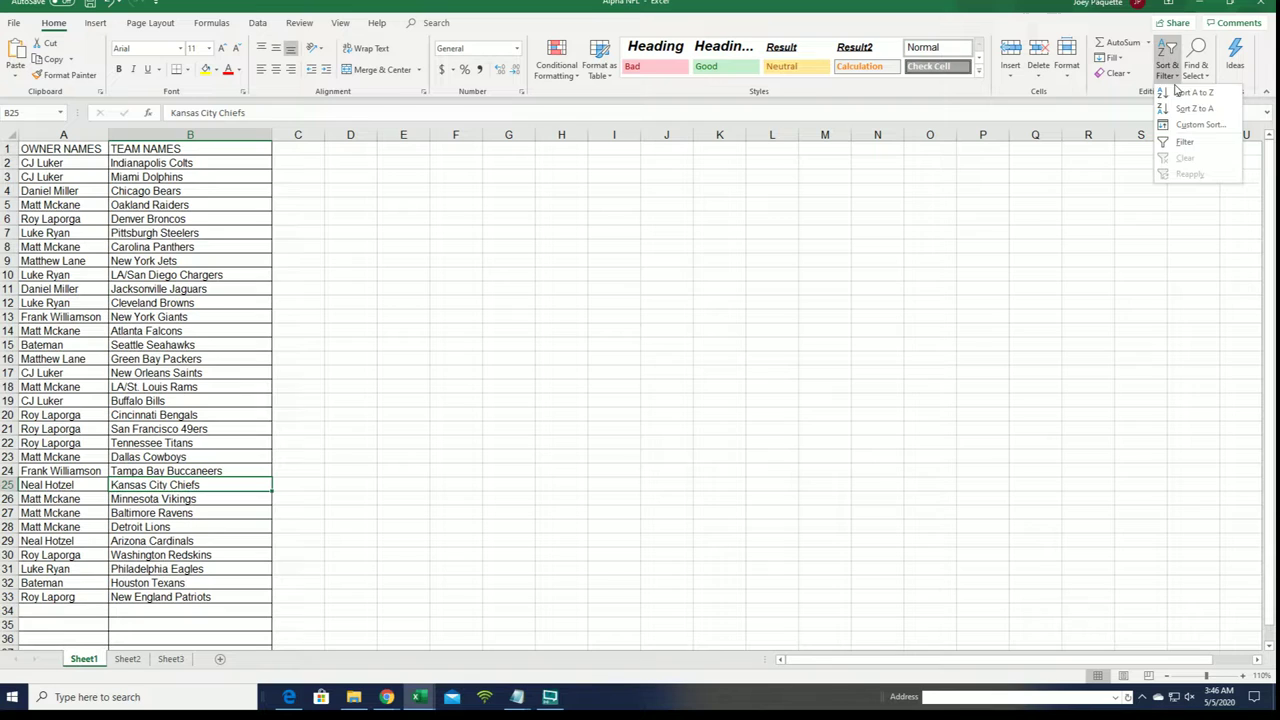
pyautogui.click(1190, 92)
pyautogui.click(176, 190)
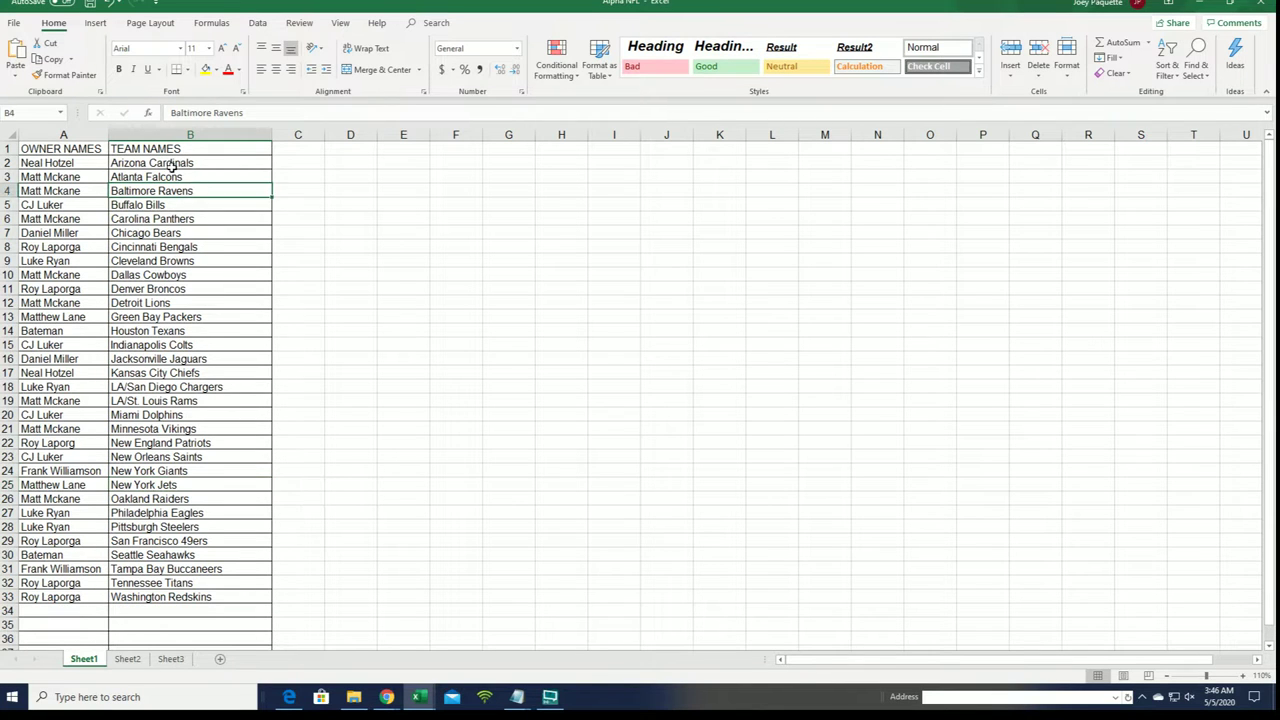
# Step: Repeat the A to Z sort on team names B2:B33, expanding the selection to include the owner names
pyautogui.moveTo(173, 162); pyautogui.dragTo(218, 598)
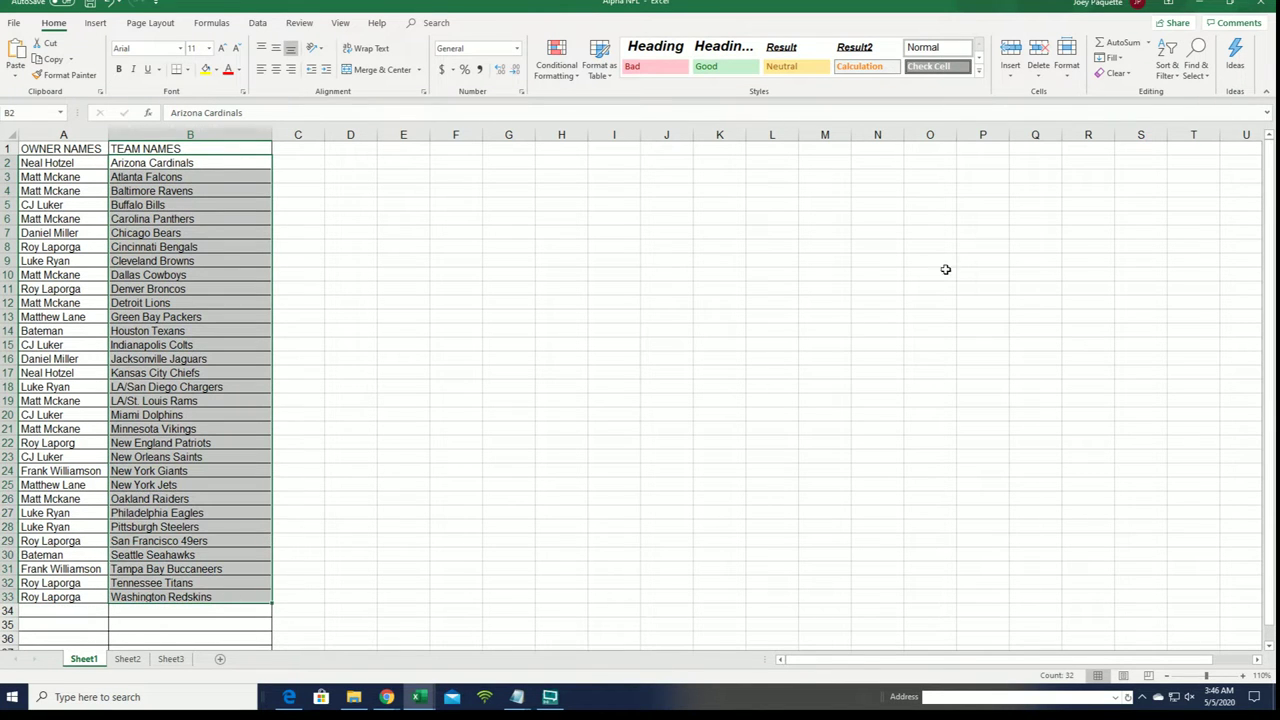
pyautogui.click(1168, 70)
pyautogui.click(1190, 92)
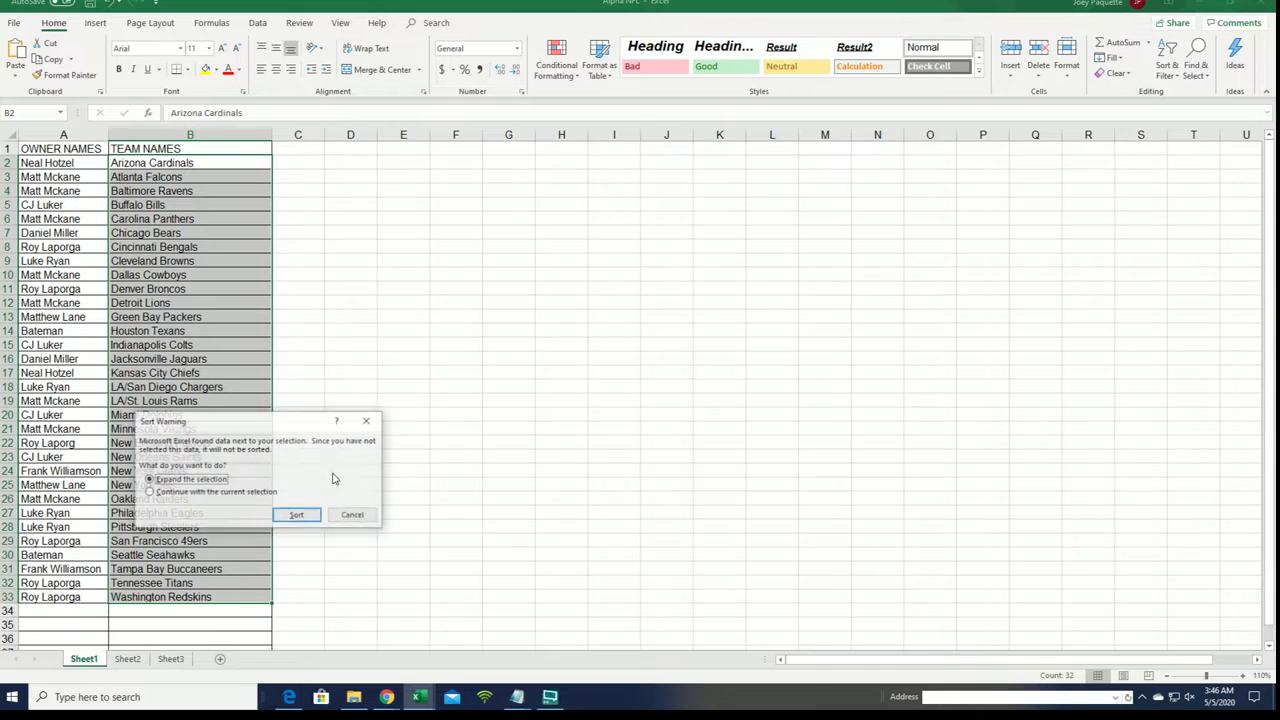
pyautogui.click(297, 515)
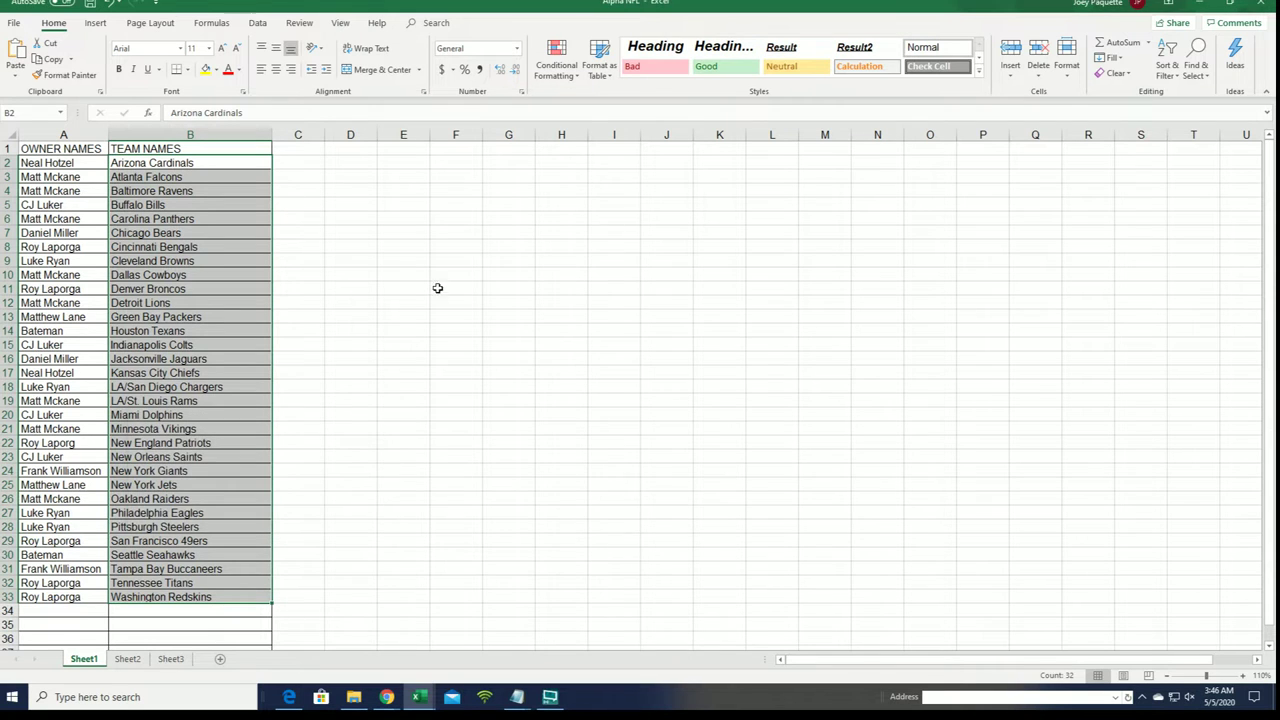
pyautogui.click(335, 428)
# Step: Check the owners paired with Kansas City Chiefs, Carolina Panthers and Houston Texans in the sorted sheet
pyautogui.click(65, 376)
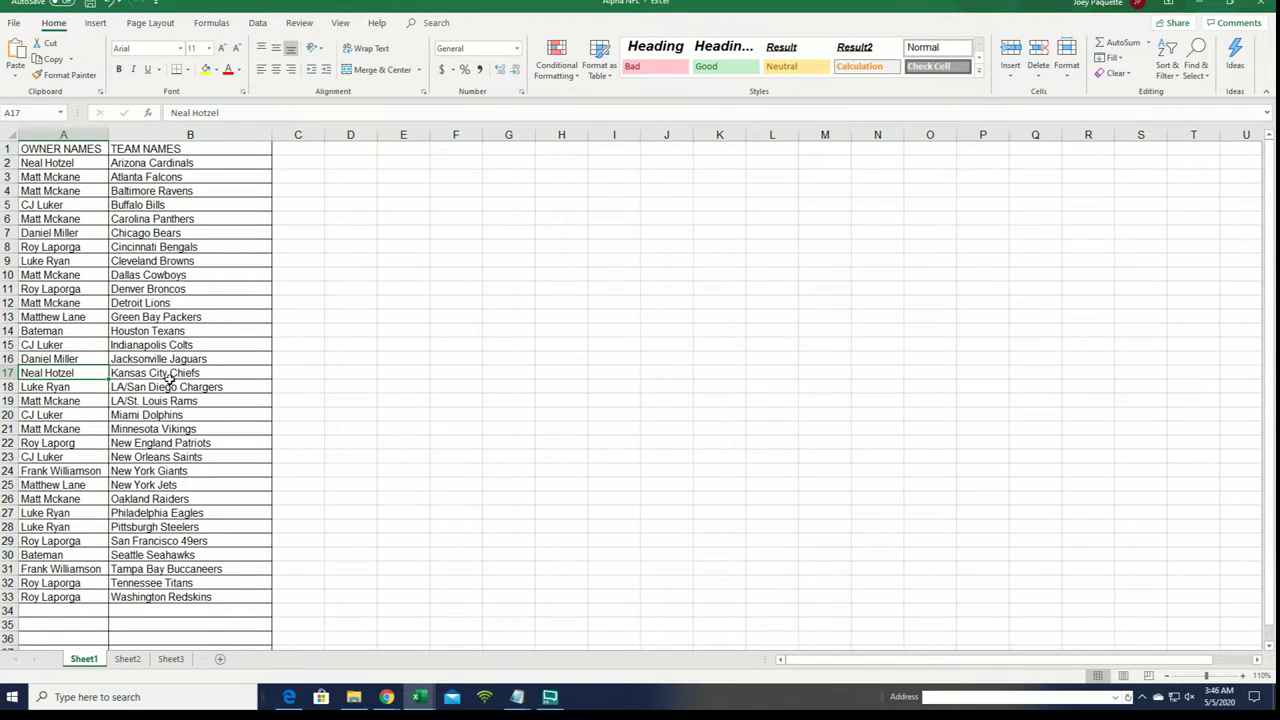
pyautogui.click(60, 217)
pyautogui.click(196, 221)
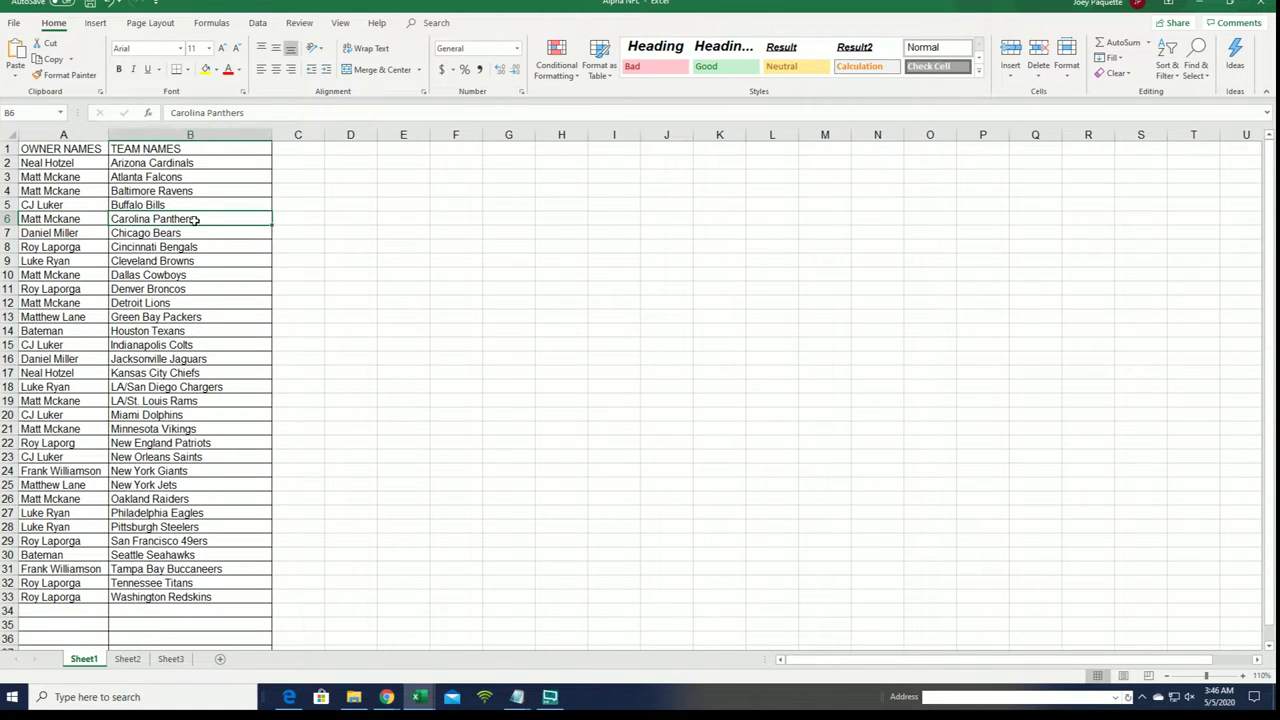
pyautogui.click(72, 221)
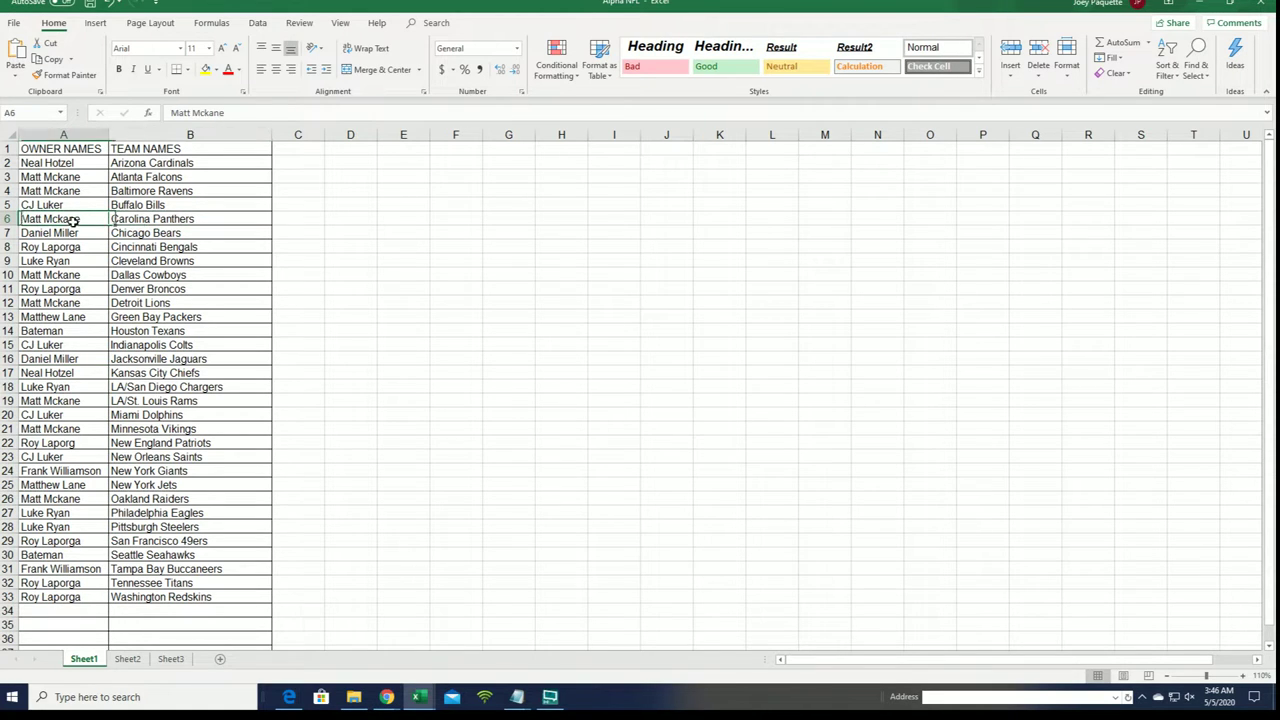
pyautogui.click(64, 331)
pyautogui.click(150, 327)
pyautogui.click(98, 327)
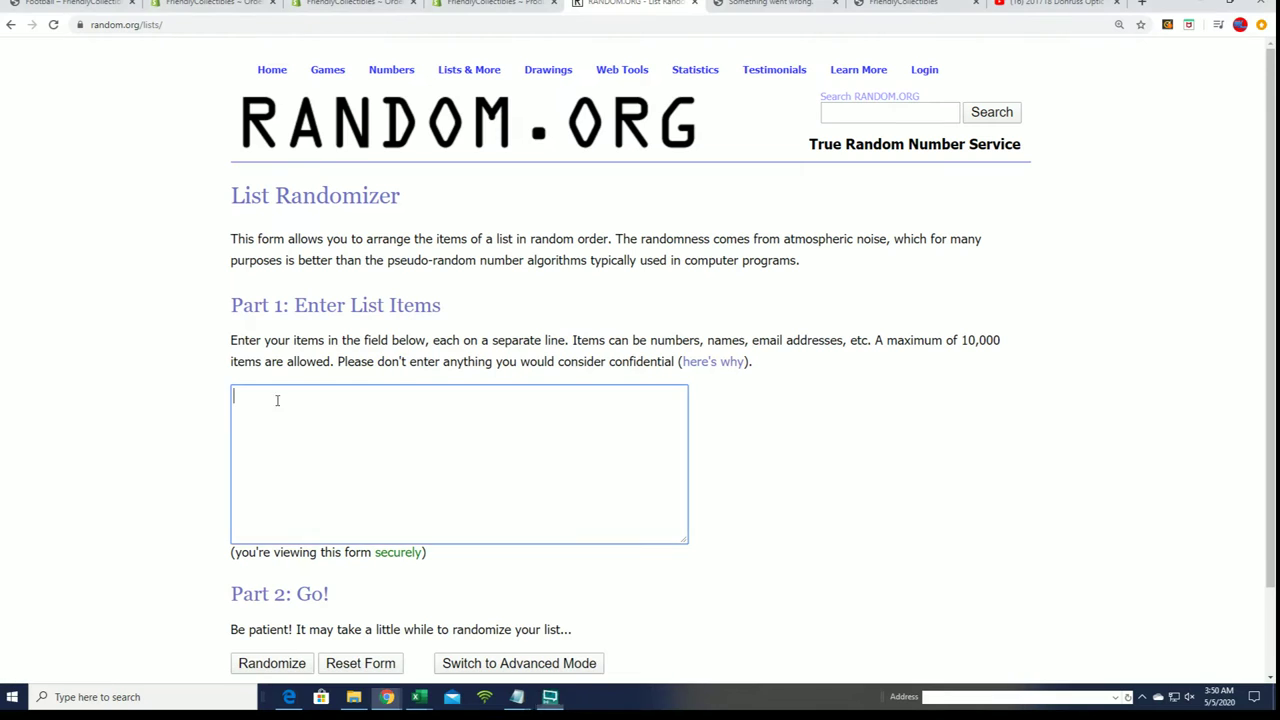
# Step: Paste the copied owner names into the empty List Randomizer form on RANDOM.ORG and randomize them
pyautogui.rightClick(278, 401)
pyautogui.click(325, 505)
pyautogui.scroll(-1, 740, 434)
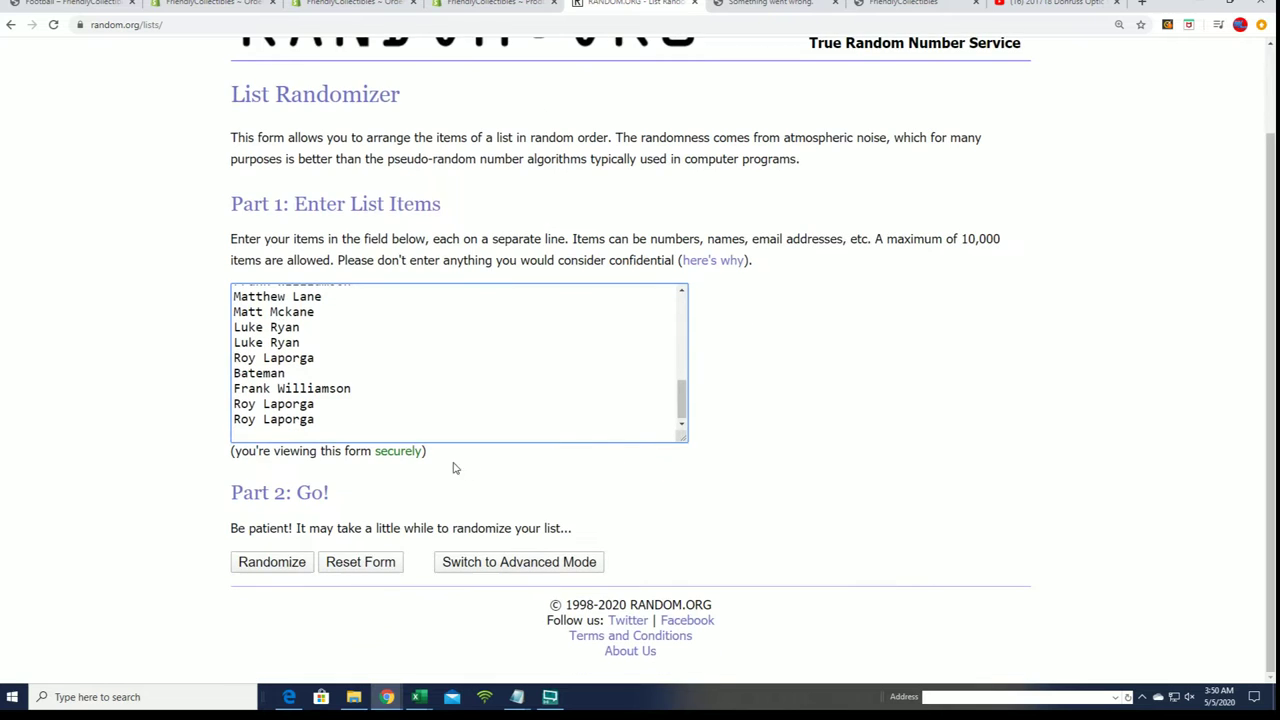
pyautogui.click(265, 565)
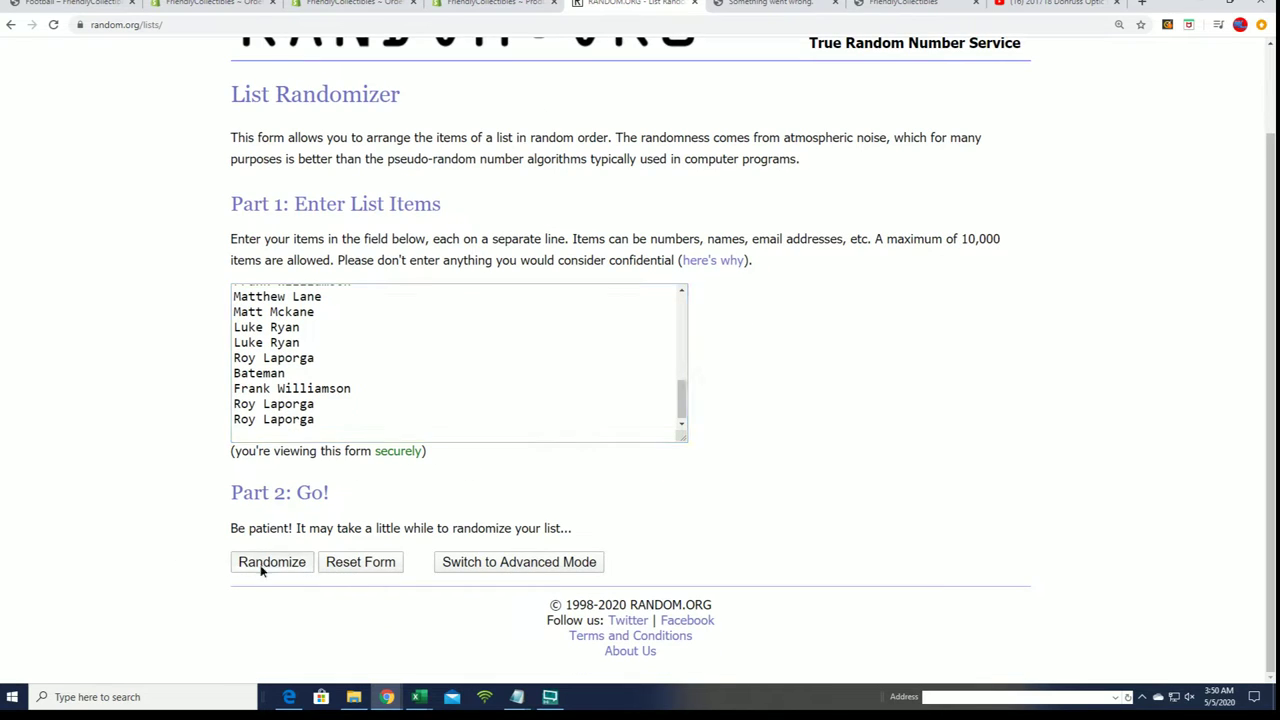
# Step: Randomize the owner name list again six more times
pyautogui.scroll(-5, 470, 455)
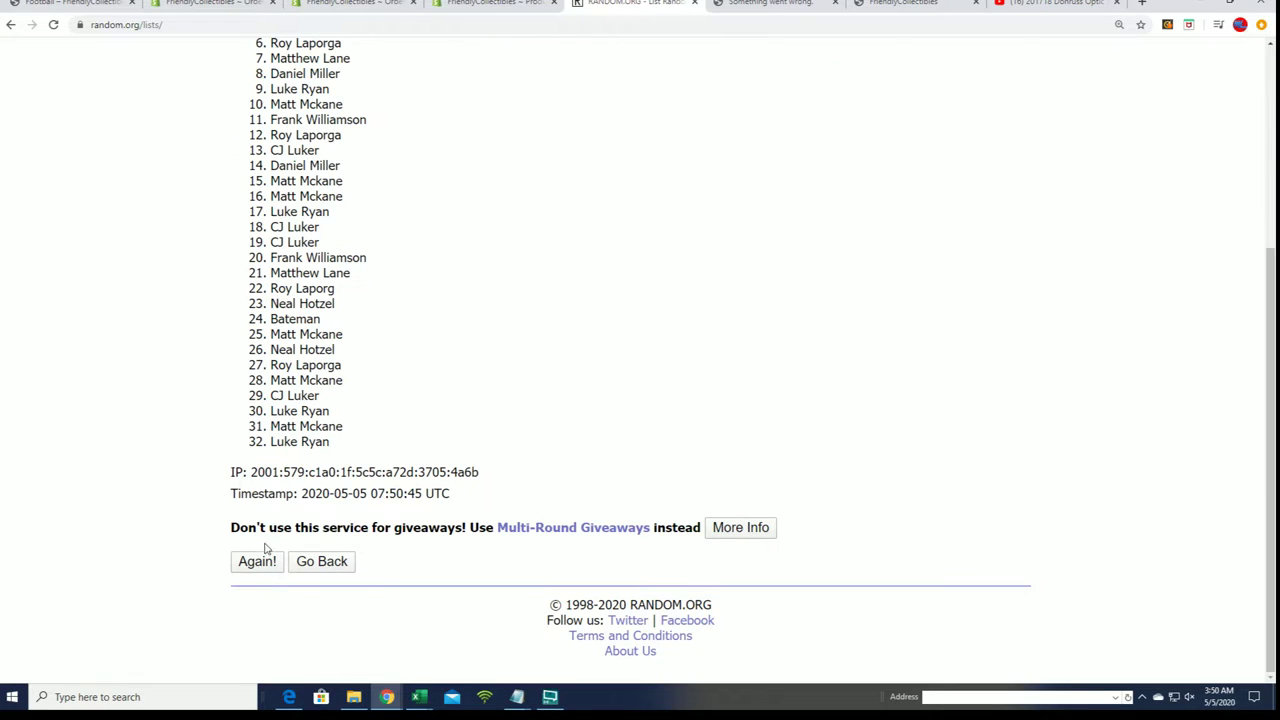
pyautogui.click(252, 560)
pyautogui.scroll(-5, 449, 417)
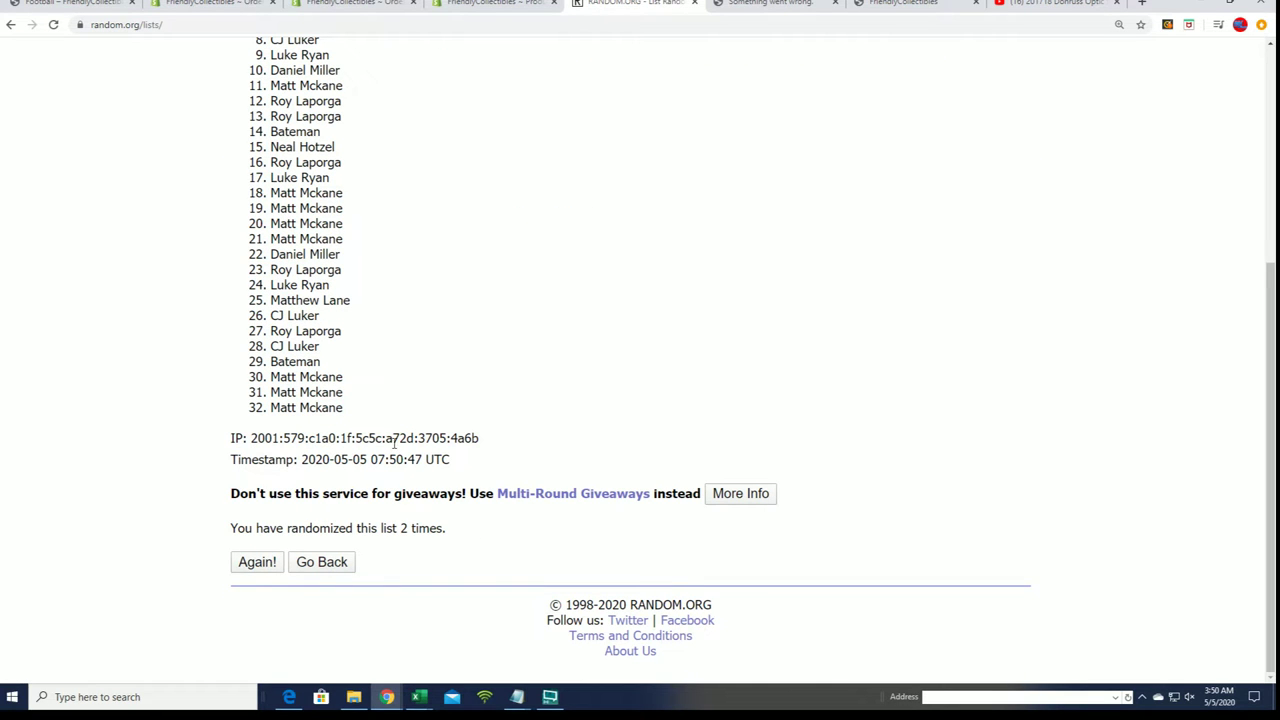
pyautogui.click(245, 561)
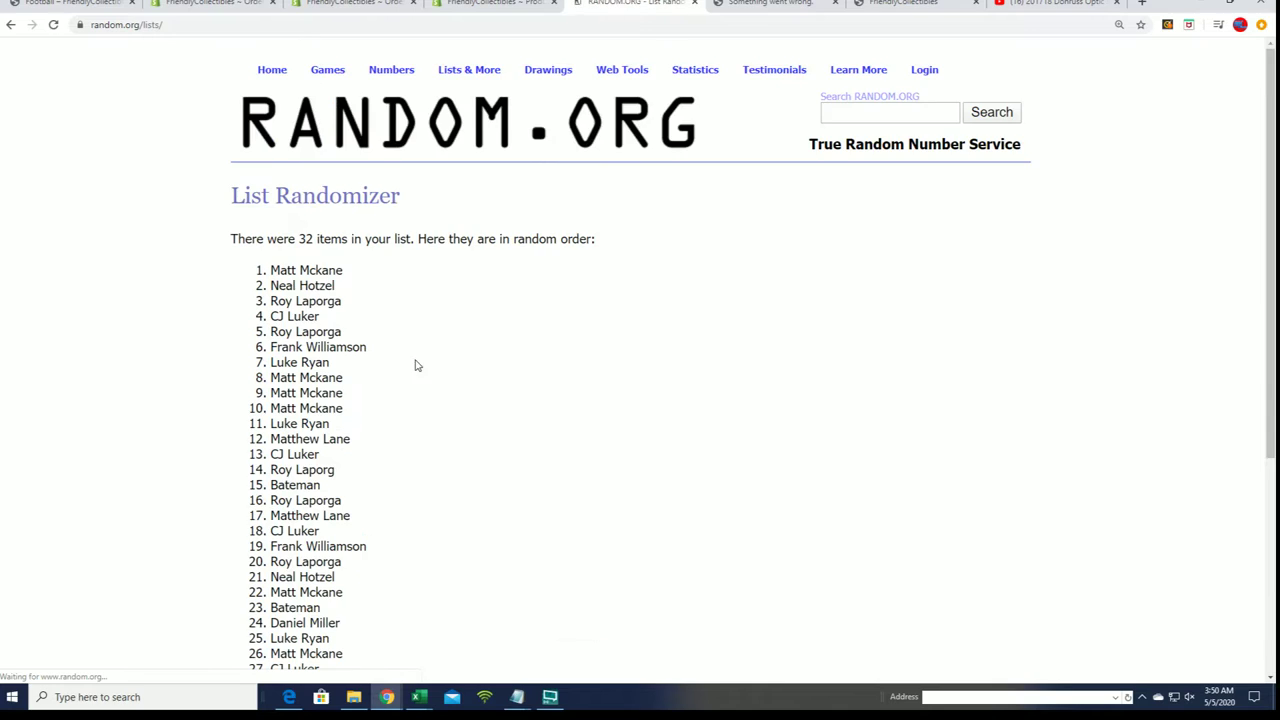
pyautogui.scroll(-5, 414, 363)
pyautogui.click(253, 562)
pyautogui.scroll(-5, 406, 440)
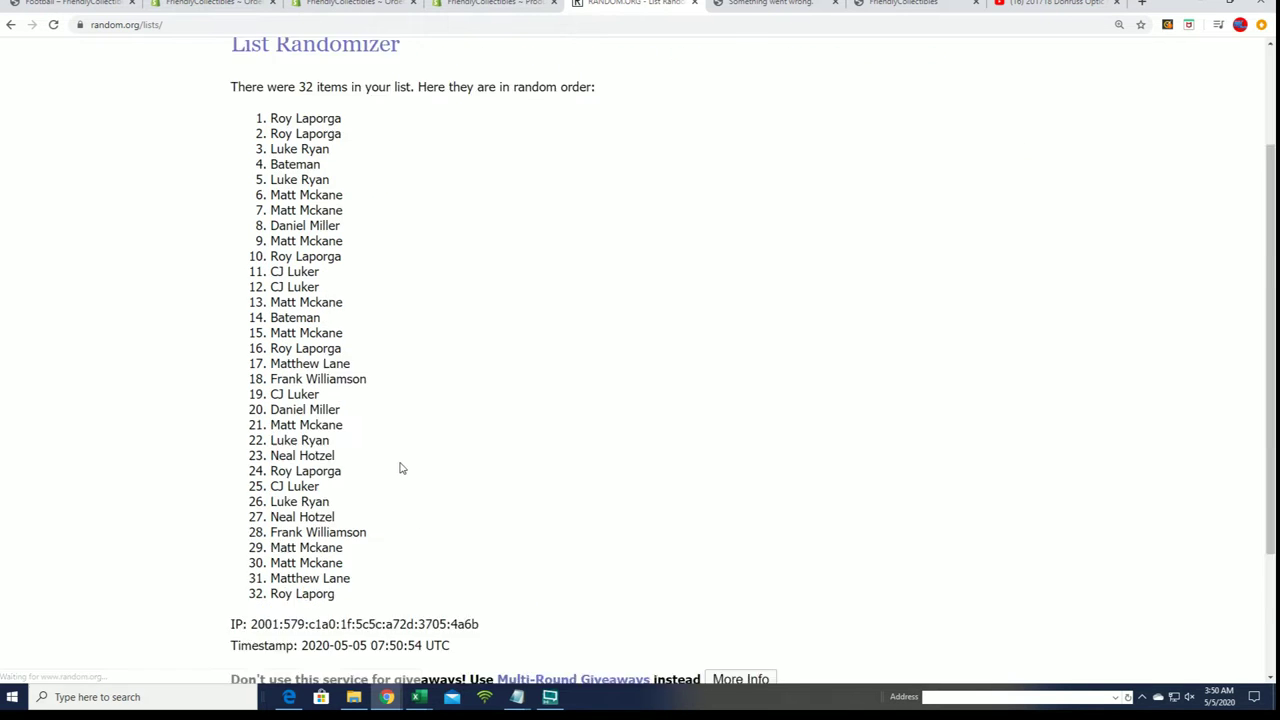
pyautogui.click(257, 563)
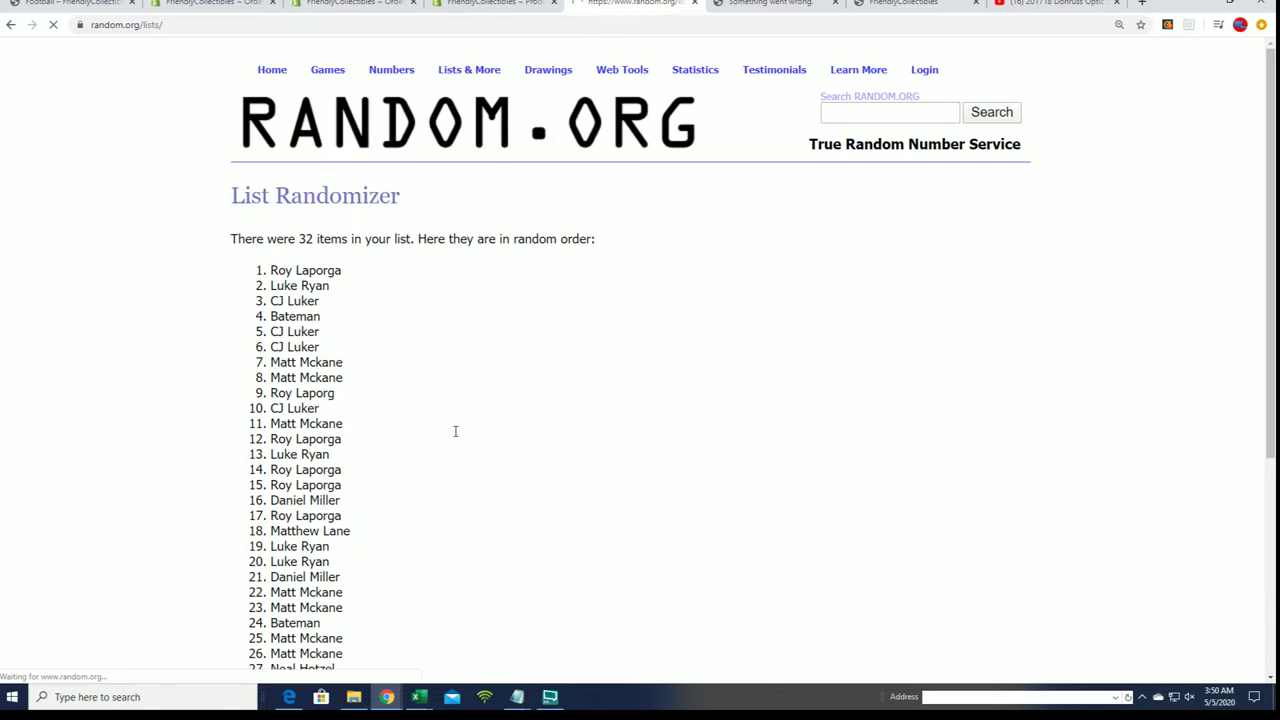
pyautogui.scroll(-5, 452, 437)
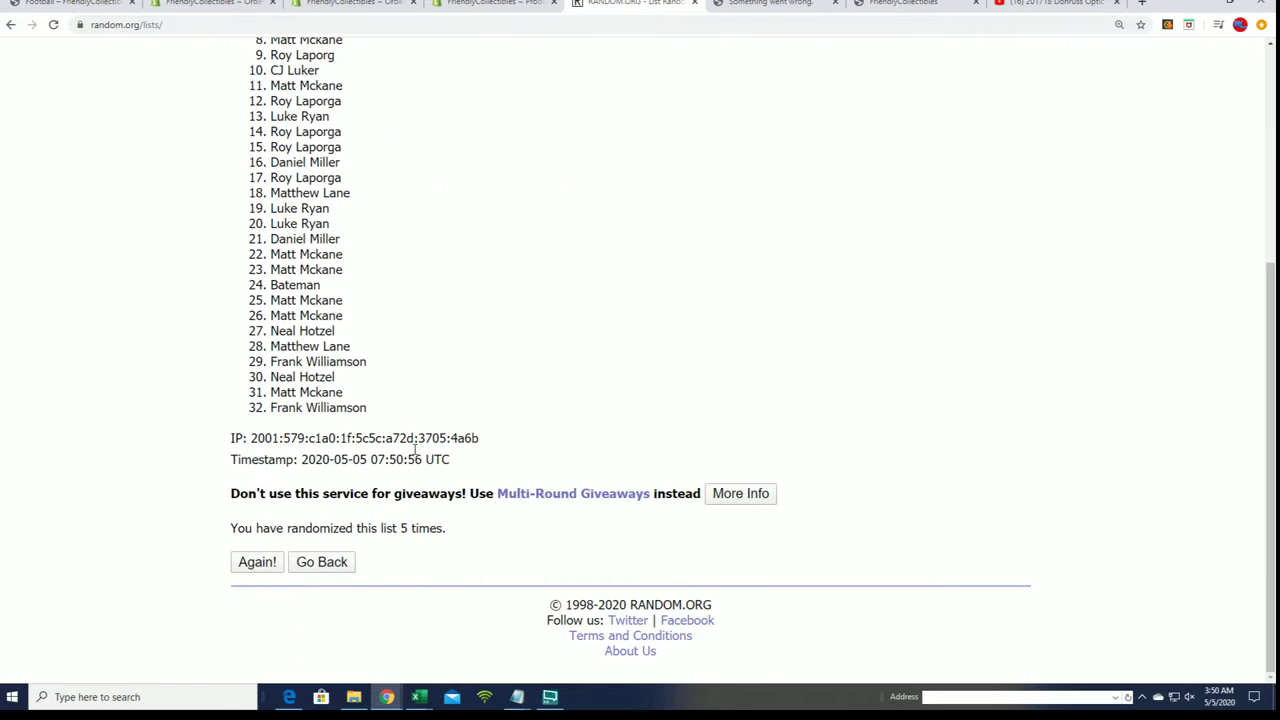
pyautogui.click(257, 563)
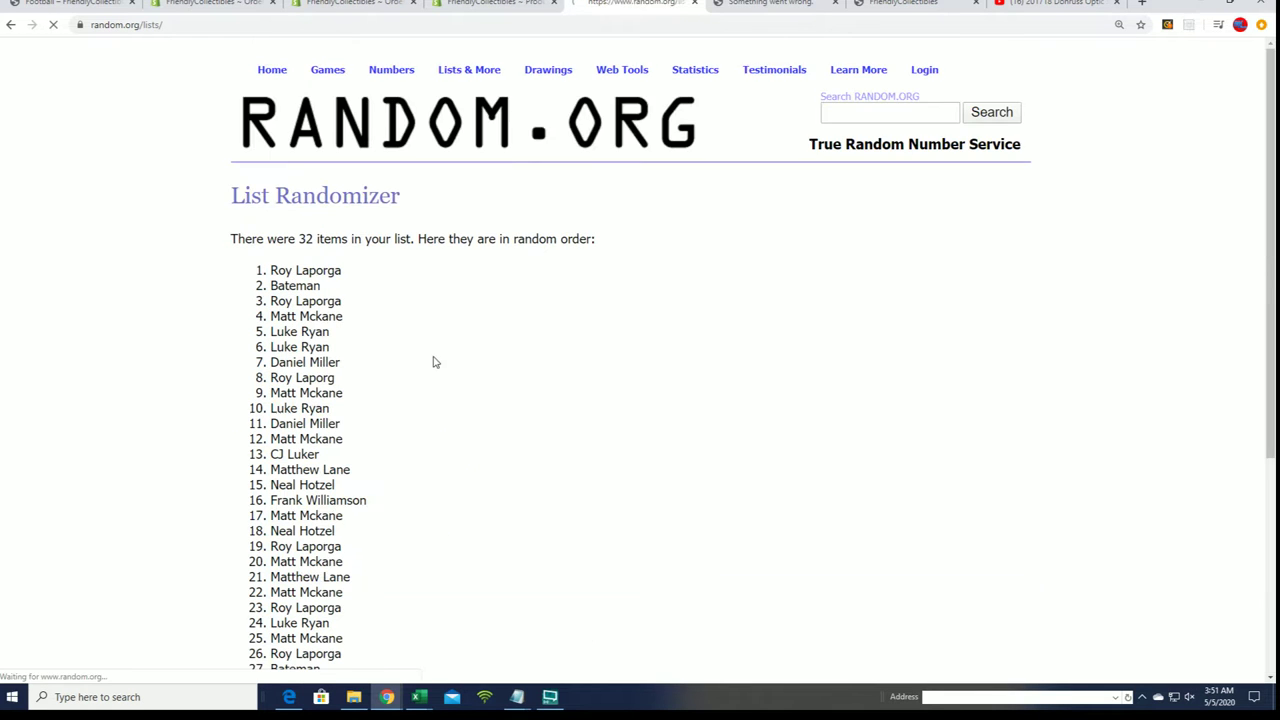
pyautogui.scroll(-4, 395, 330)
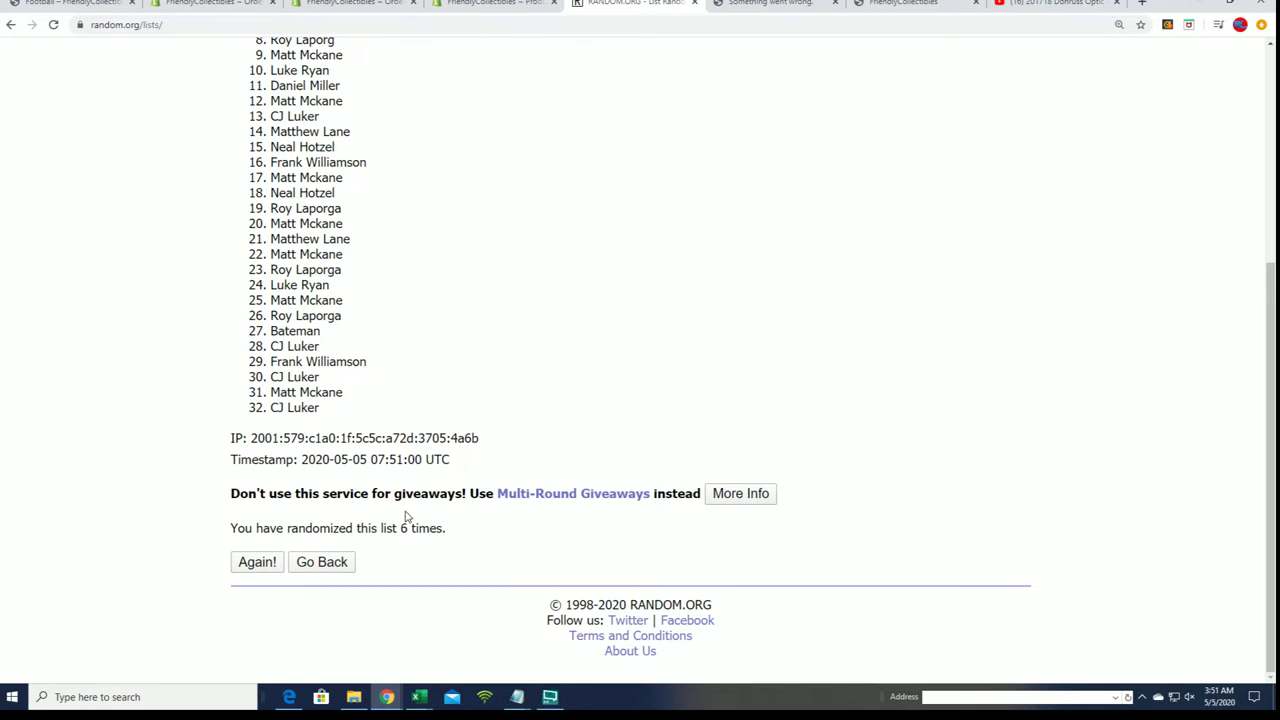
pyautogui.click(240, 561)
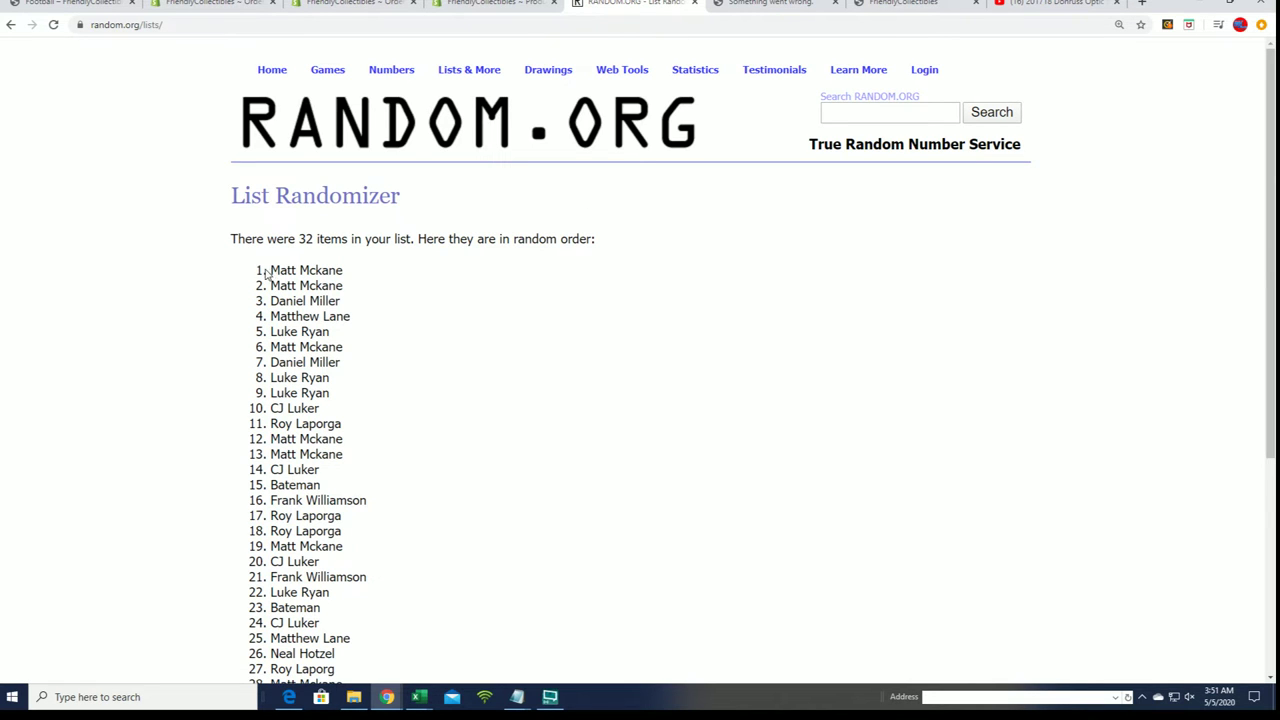
# Step: Highlight the first name in the final randomized owner list and look through the rest of the list
pyautogui.moveTo(271, 270); pyautogui.dragTo(403, 257)
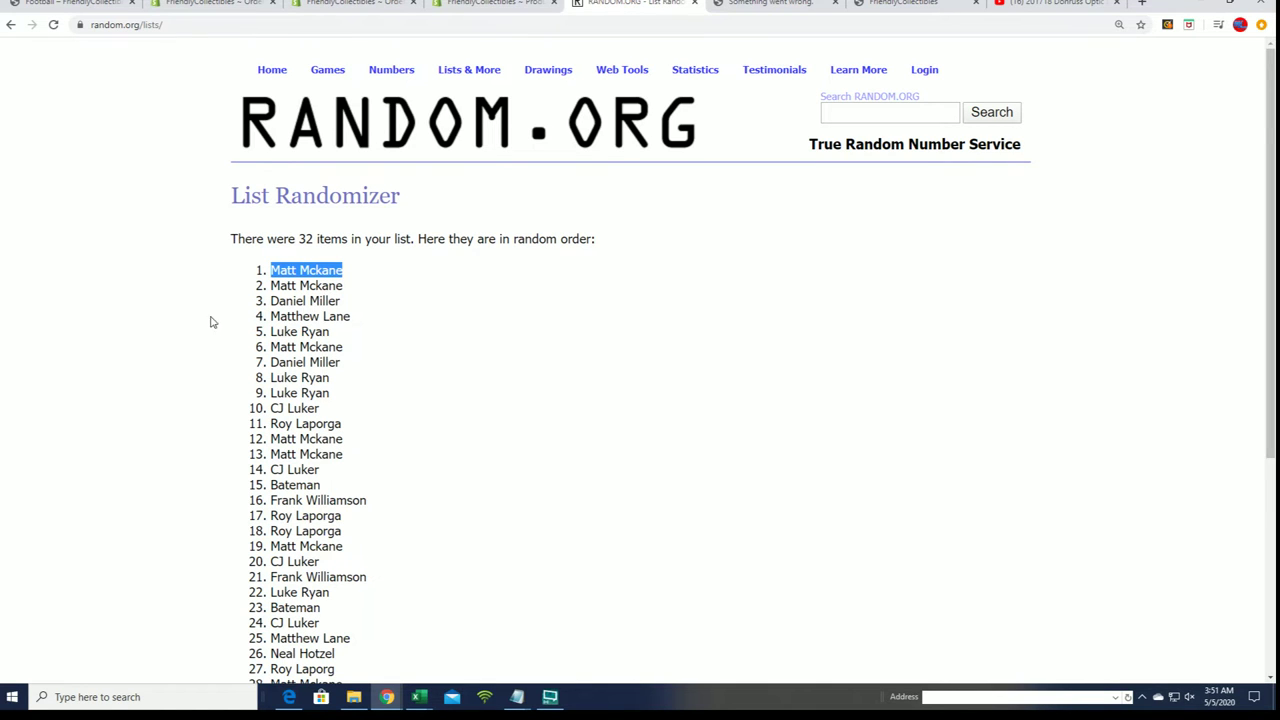
pyautogui.scroll(-3, 351, 489)
pyautogui.scroll(2, 476, 471)
pyautogui.scroll(1, 476, 471)
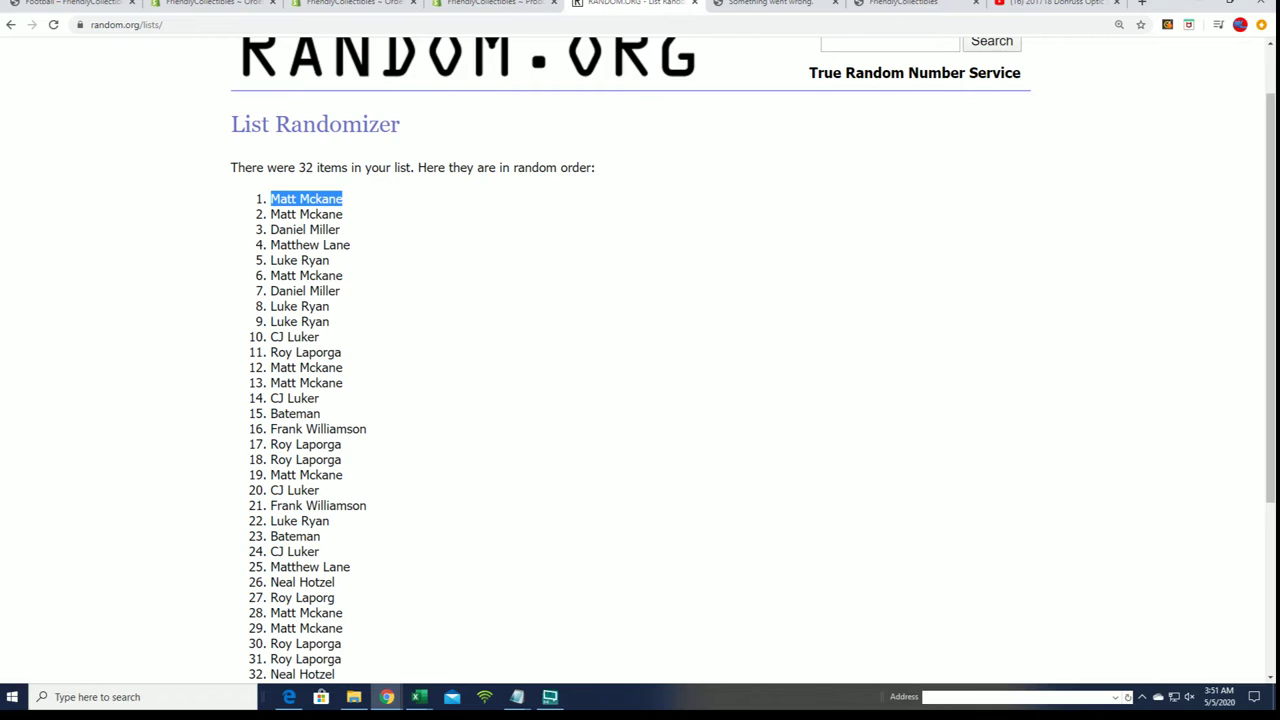